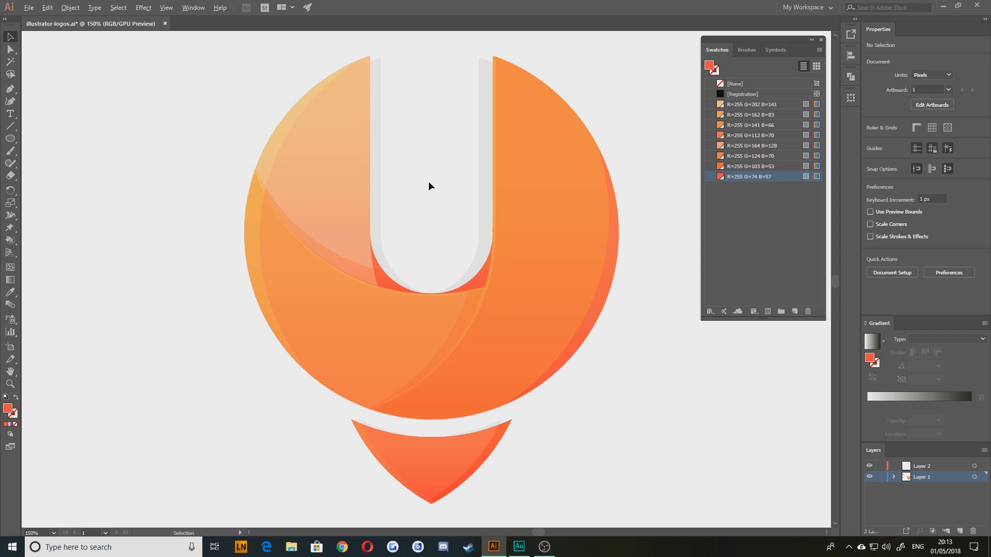
- Move the complete logo group from the middle of the artboard to its left side, beneath the colour palette
scroll(434, 185, down, 1)
drag(266, 154, 310, 182)
scroll(433, 165, down, 1)
drag(339, 129, 592, 355)
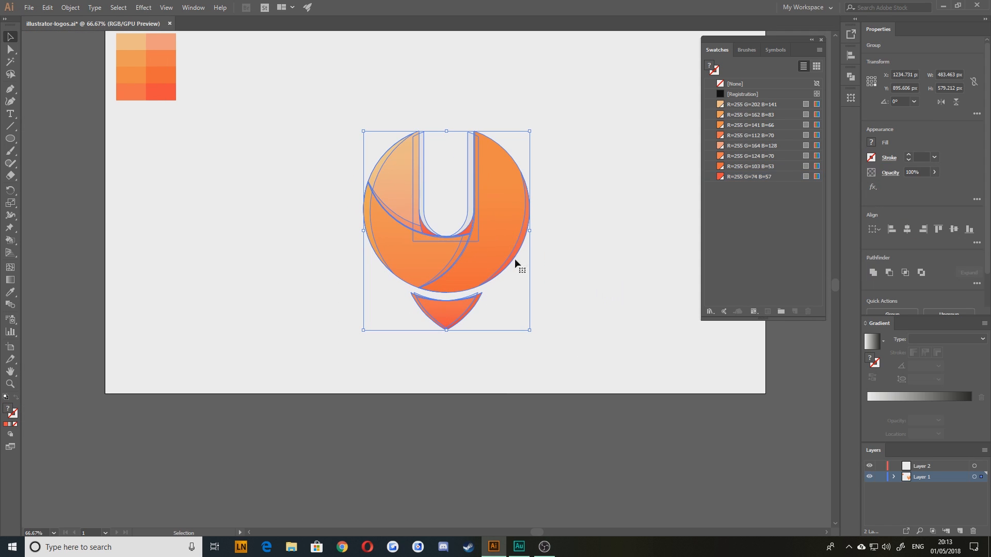
drag(506, 231, 273, 221)
click(332, 220)
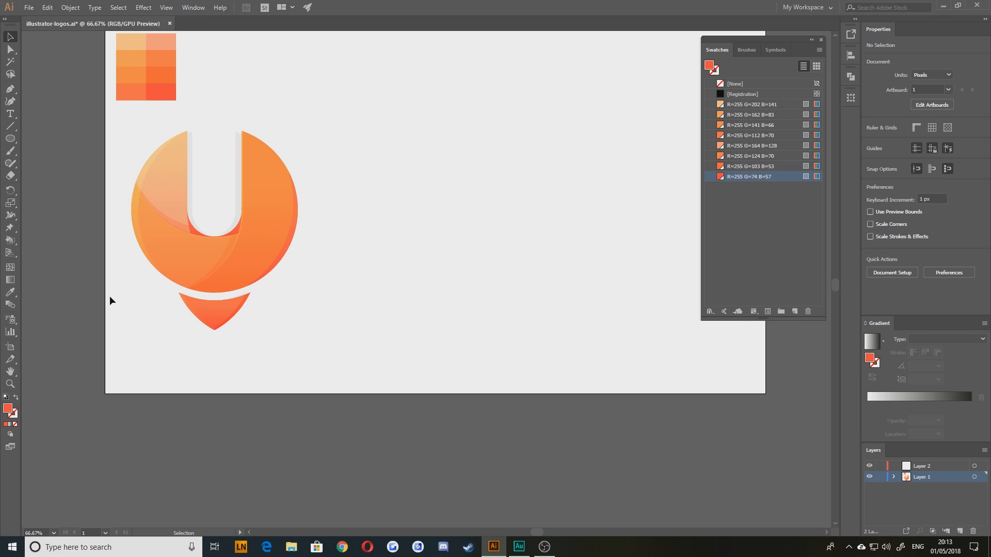
drag(433, 176, 389, 251)
drag(781, 39, 781, 39)
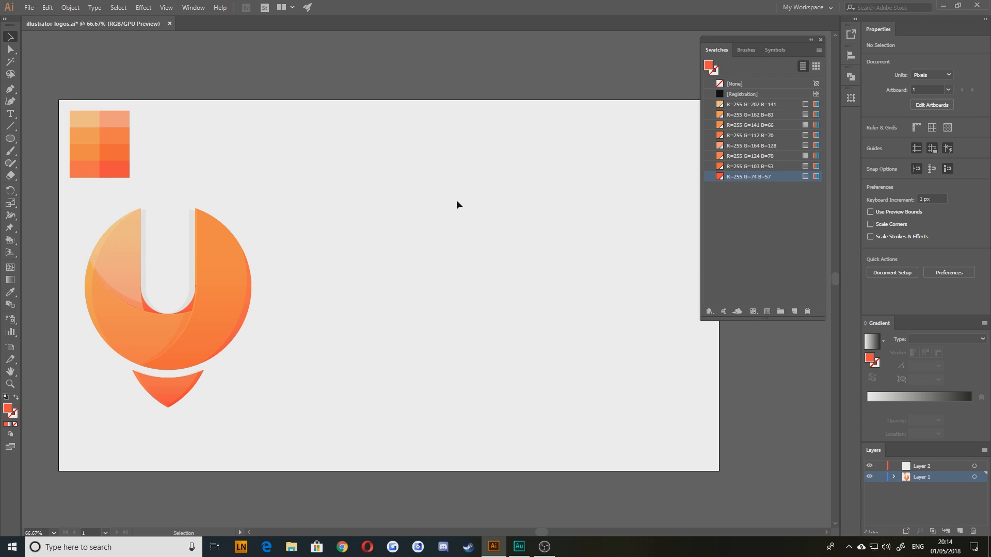
- Duplicate the eight-square colour palette horizontally to the upper middle of the artboard
drag(81, 104, 160, 192)
drag(107, 121, 417, 122)
click(410, 253)
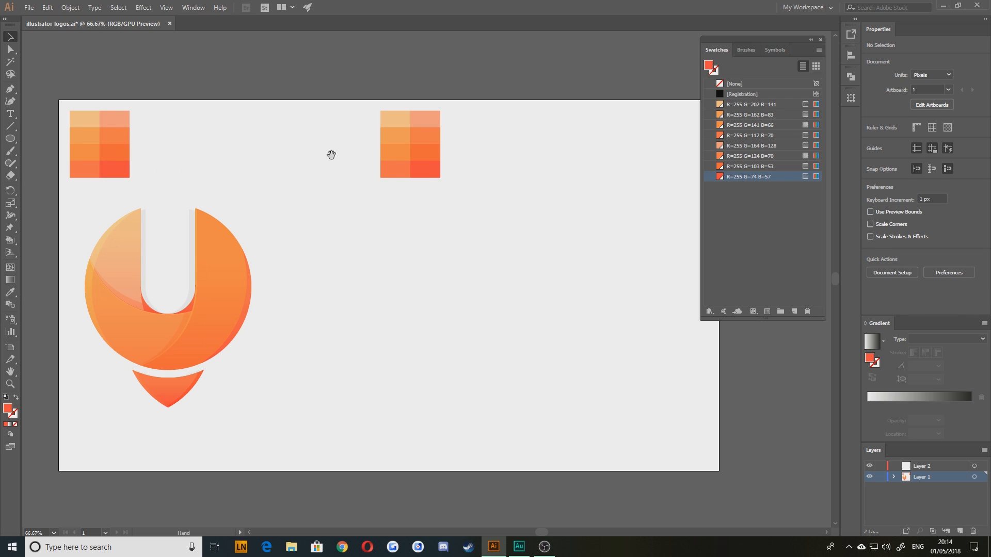
drag(339, 162, 356, 165)
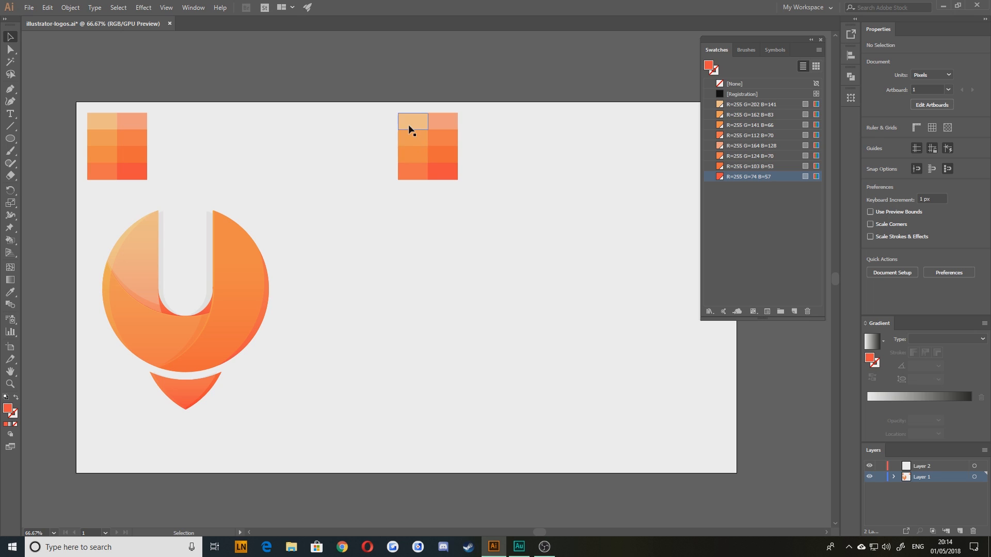
- Copy the left column of the duplicated palette to its right twice, placing the two copies side by side as a second test palette
drag(474, 217, 442, 107)
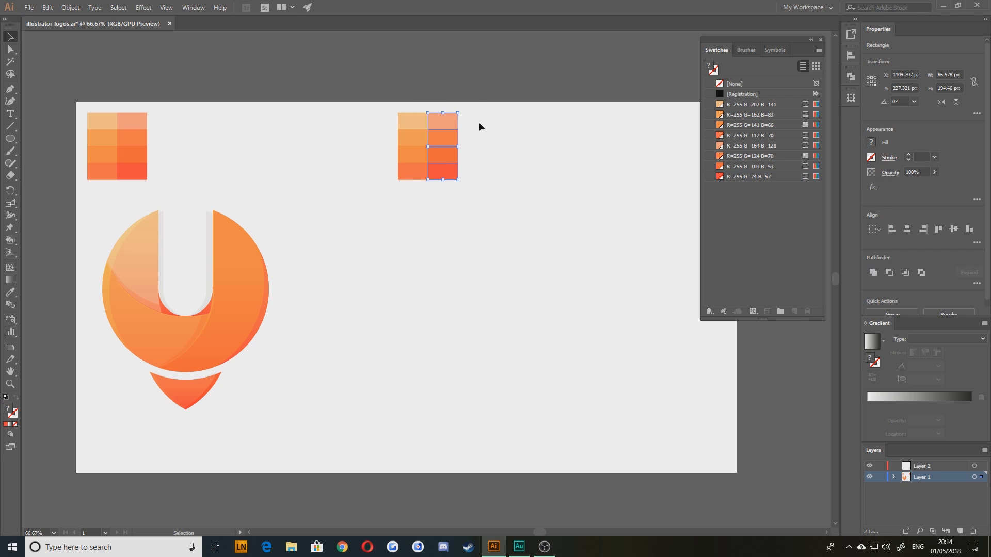
click(420, 218)
drag(376, 89, 420, 212)
alt+drag(405, 124, 505, 124)
click(532, 271)
drag(551, 247, 487, 72)
alt+drag(509, 122, 539, 124)
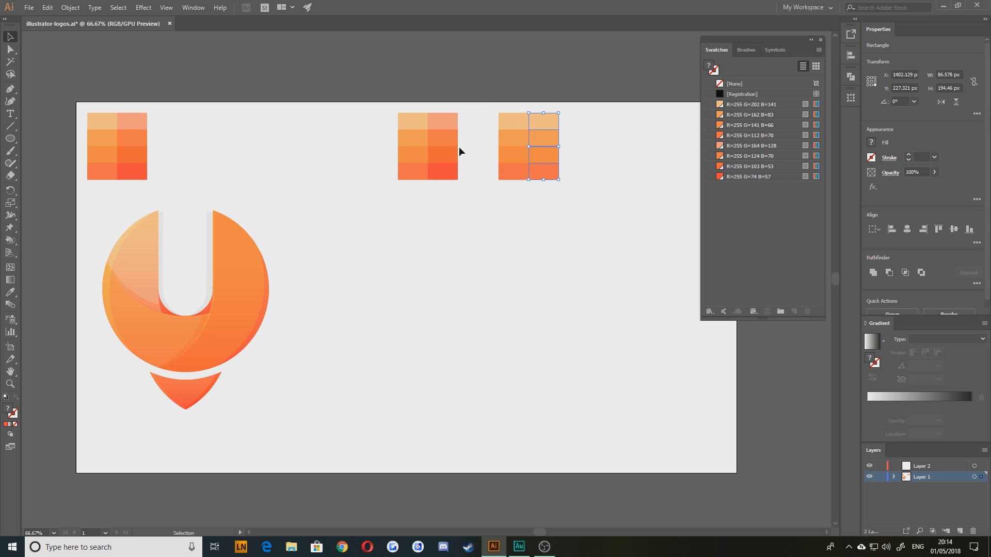
- Adjust the colours of the test palette's right column in RGB mode to Red 18%, Green -19% and Blue -4%
click(48, 7)
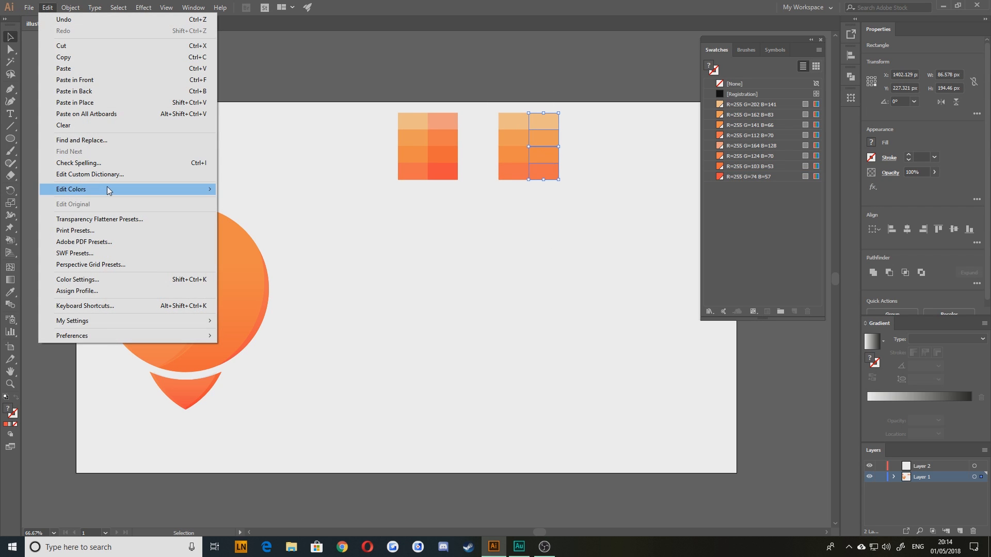
mouse_move(108, 189)
click(266, 217)
drag(611, 103, 666, 61)
click(598, 226)
mouse_move(678, 113)
mouse_down()
mouse_move(670, 129)
mouse_move(685, 145)
mouse_move(671, 147)
mouse_move(687, 115)
mouse_up()
click(676, 144)
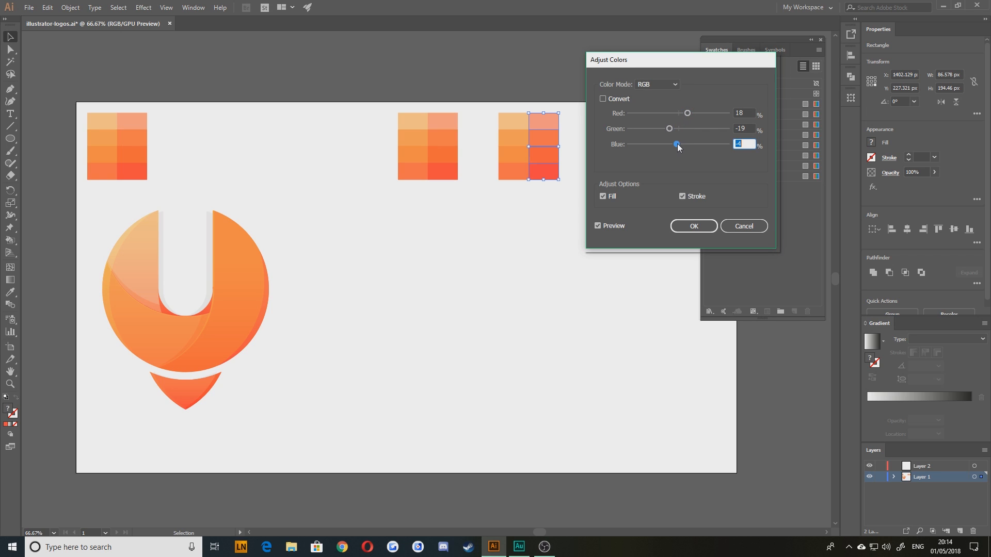
click(689, 228)
click(444, 326)
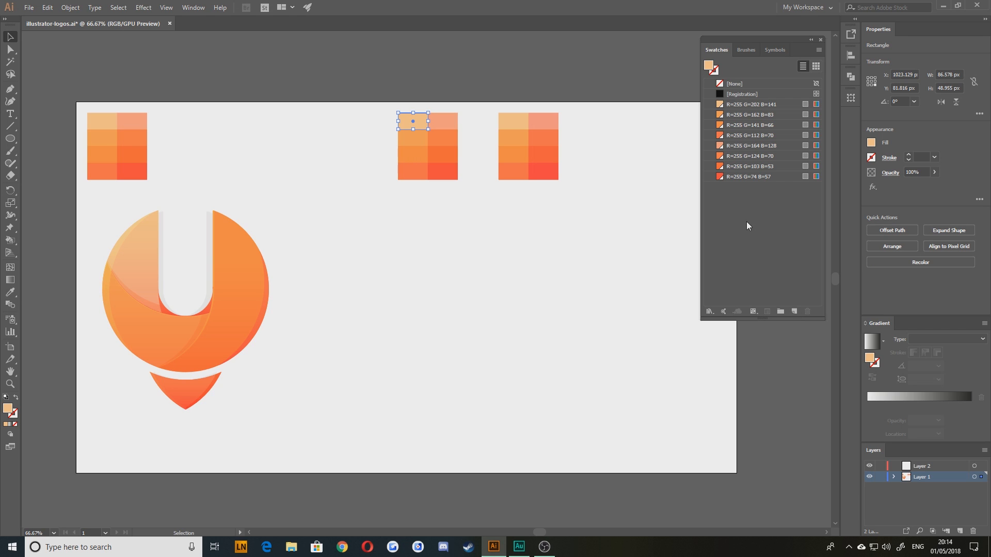
- Save the light peach square's fill colour as a new swatch, and delete that duplicate swatch again
click(798, 314)
key(Return)
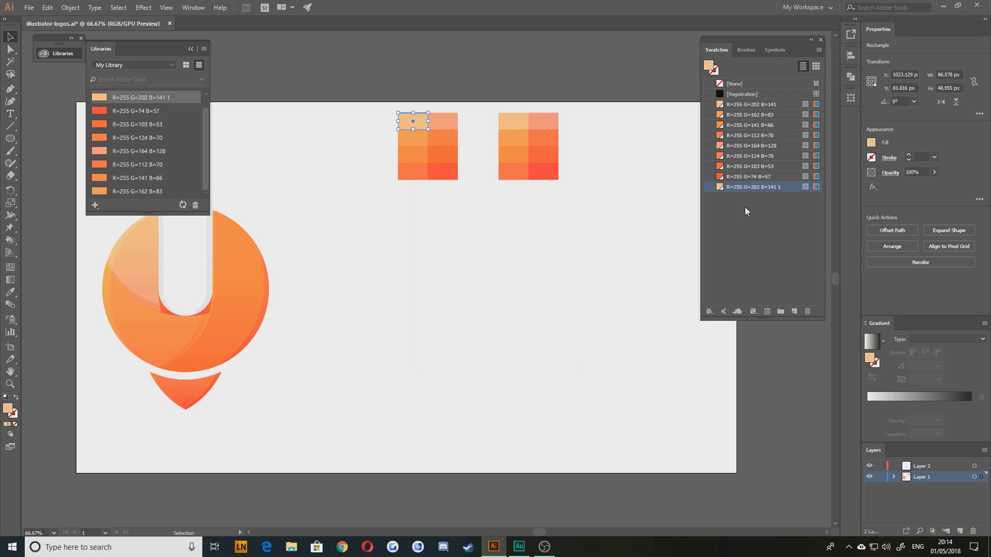
click(737, 186)
click(806, 312)
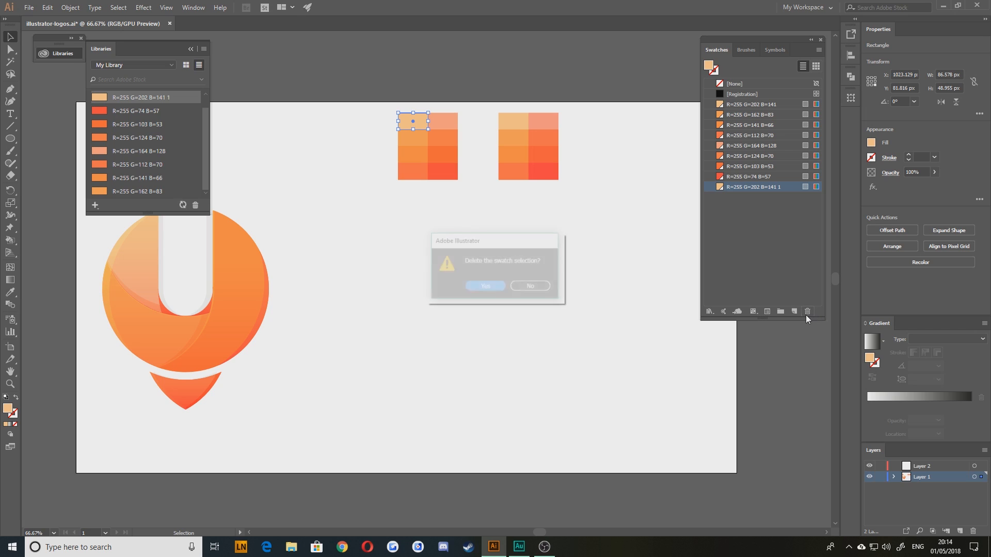
key(Return)
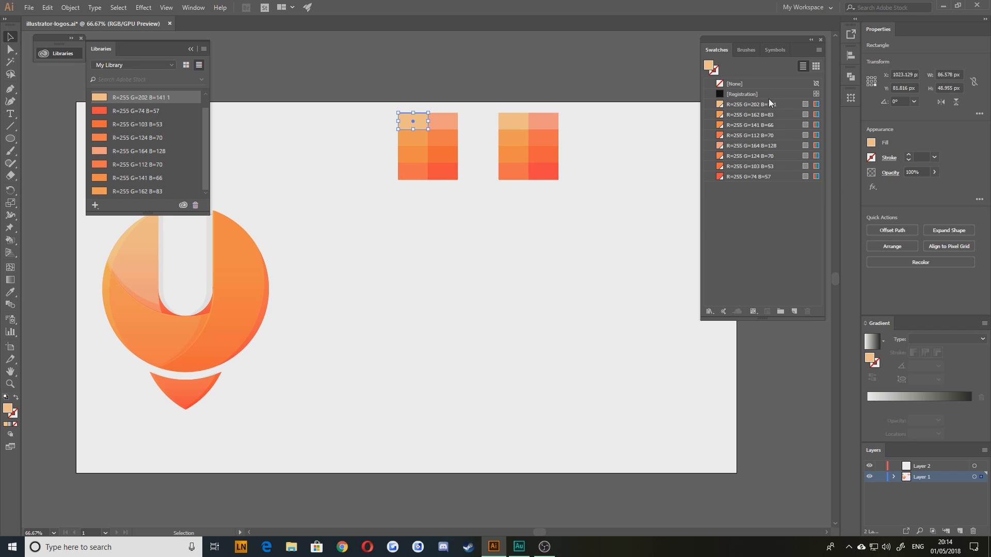
- Delete the recoloured test palette from the artboard and close the Libraries panel
drag(580, 229, 470, 73)
key(Delete)
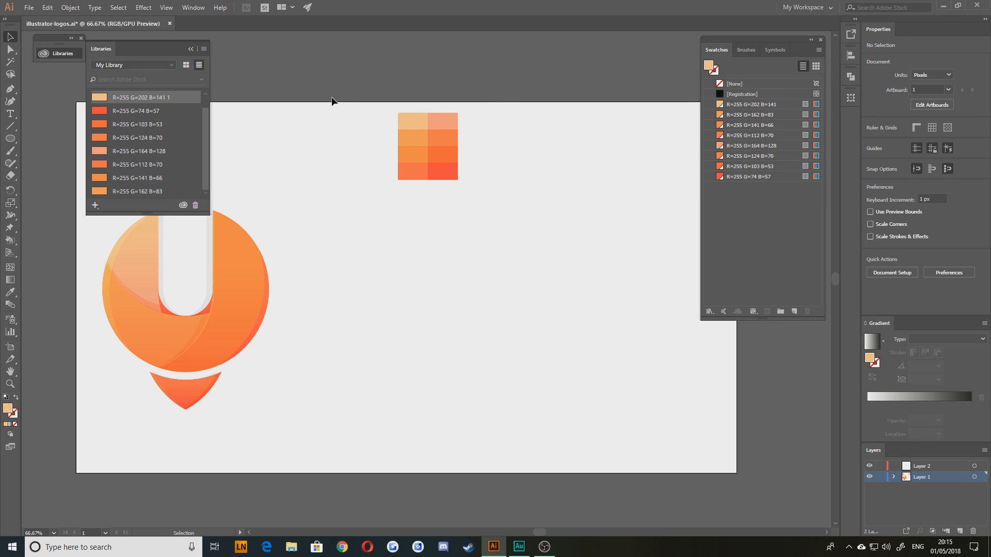
drag(366, 89, 371, 109)
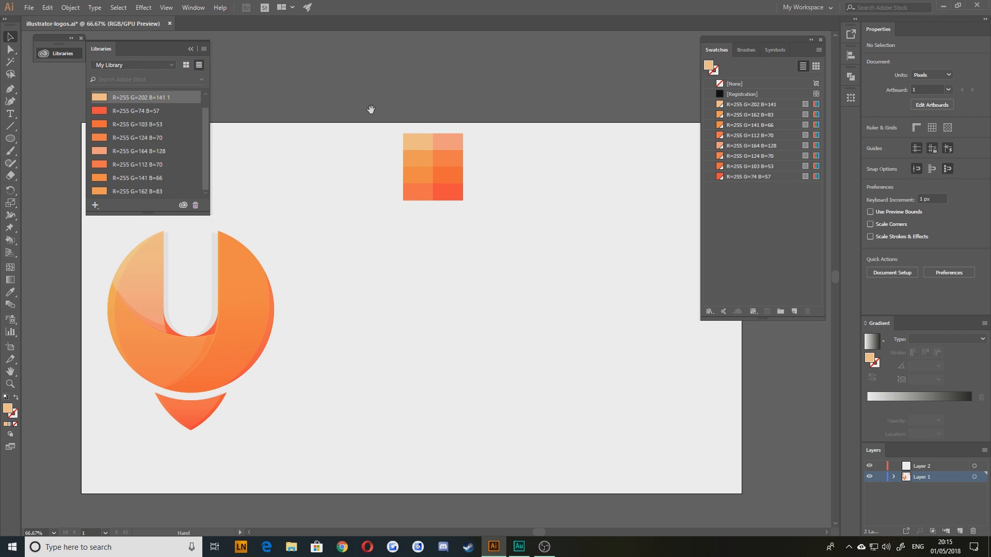
click(81, 38)
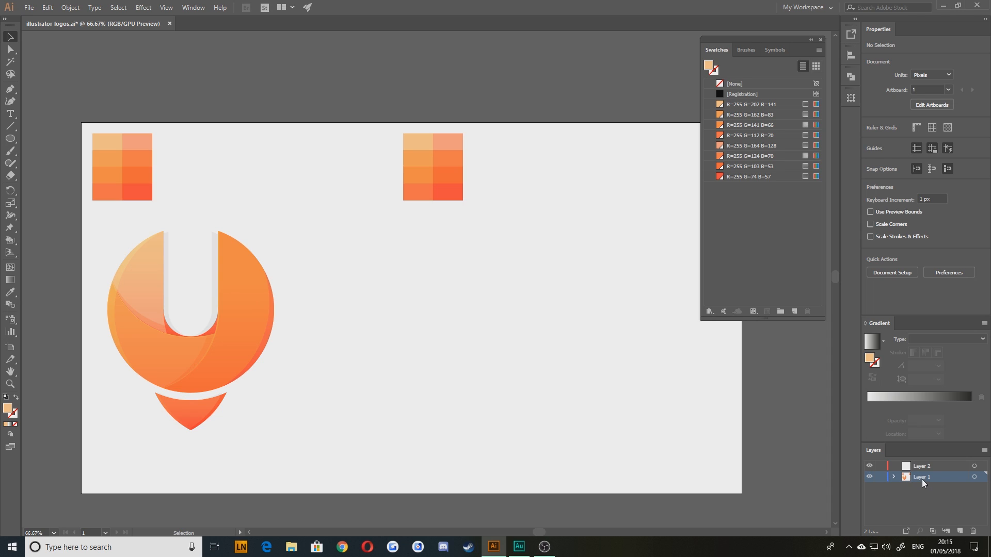
- Create a linear gradient from swatch R=255 G=202 B=141 to swatch R=255 G=164 B=128 and save it as a swatch
click(894, 400)
click(192, 8)
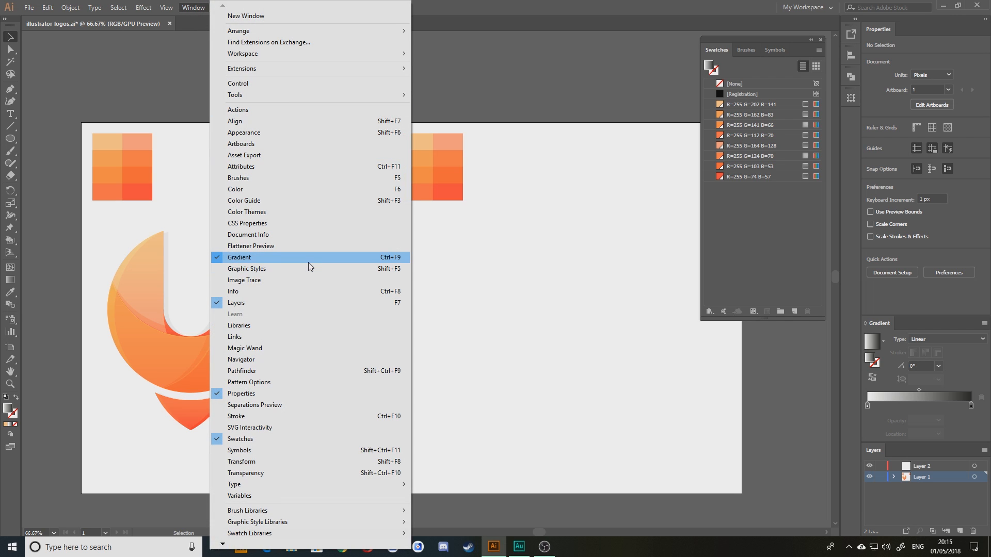
click(580, 268)
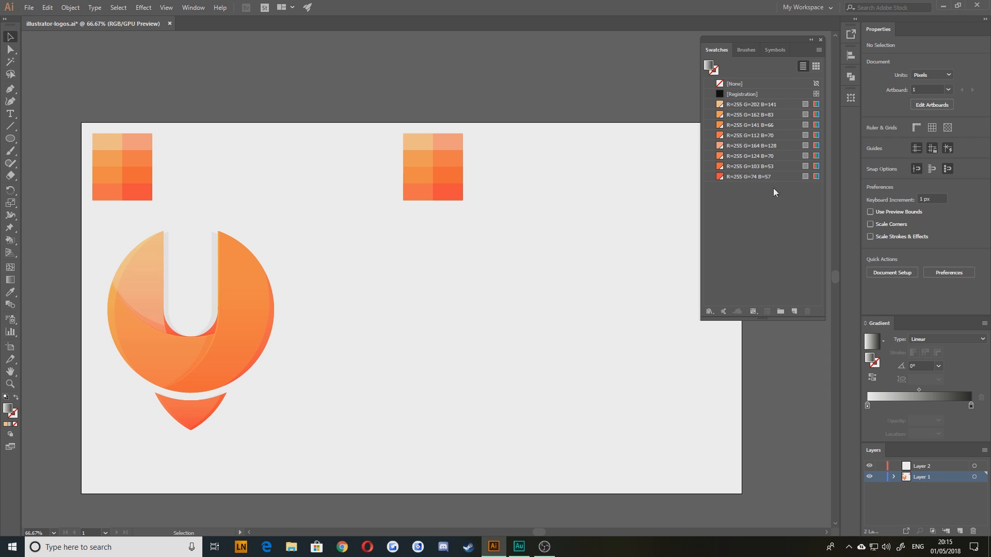
double_click(867, 406)
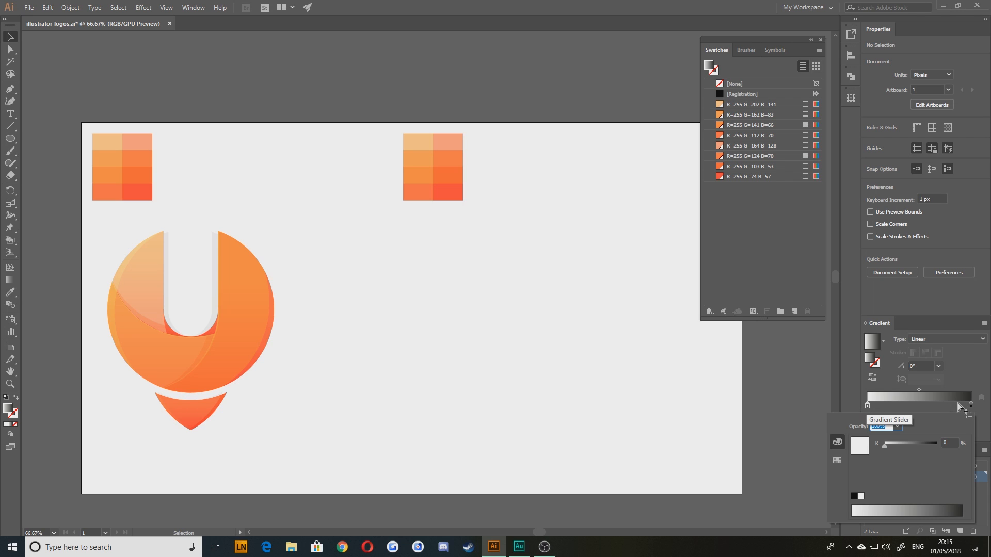
click(837, 460)
click(850, 439)
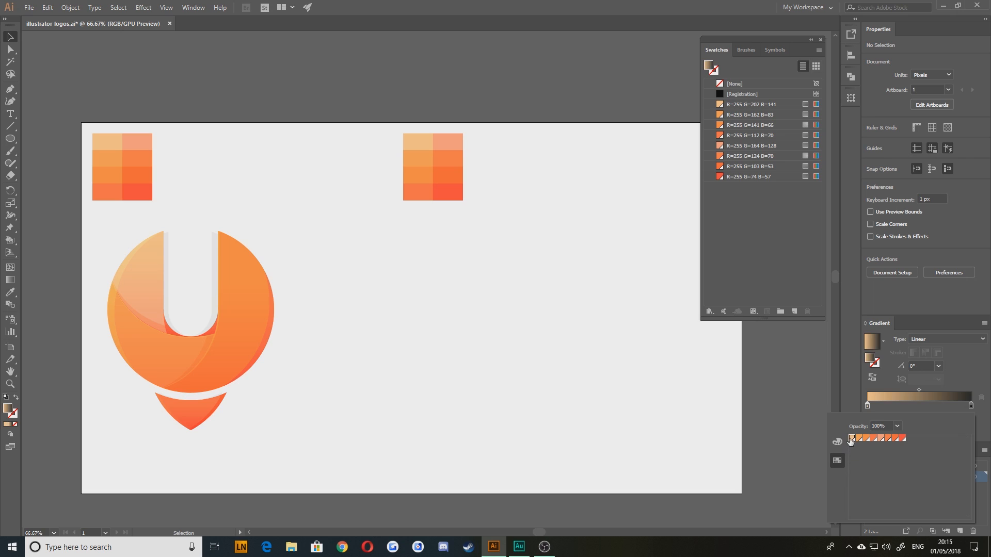
double_click(970, 406)
click(880, 438)
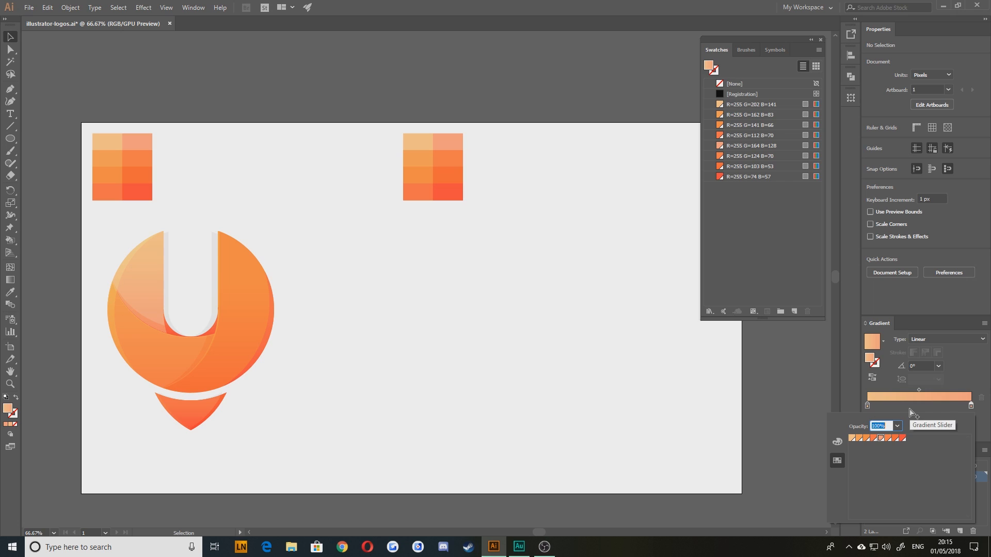
click(884, 341)
click(883, 341)
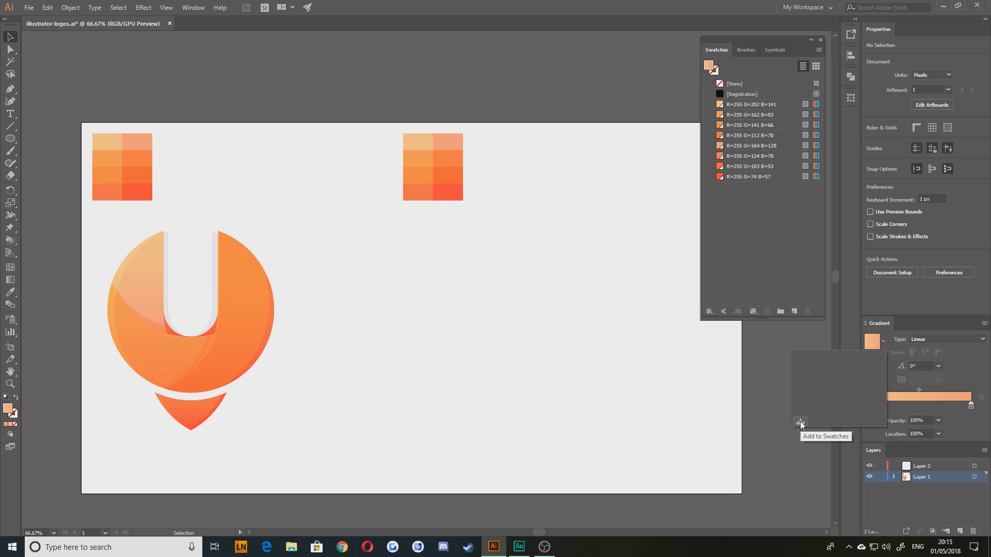
click(801, 422)
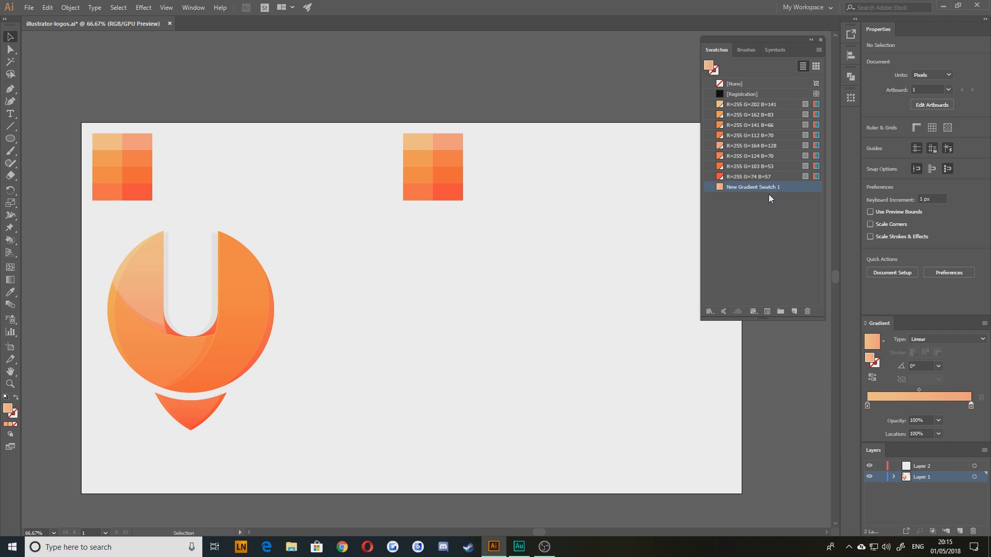
- Change the gradient stops to R=255 G=162 B=83 and R=255 G=124 B=70, and save it as a second gradient swatch
double_click(867, 406)
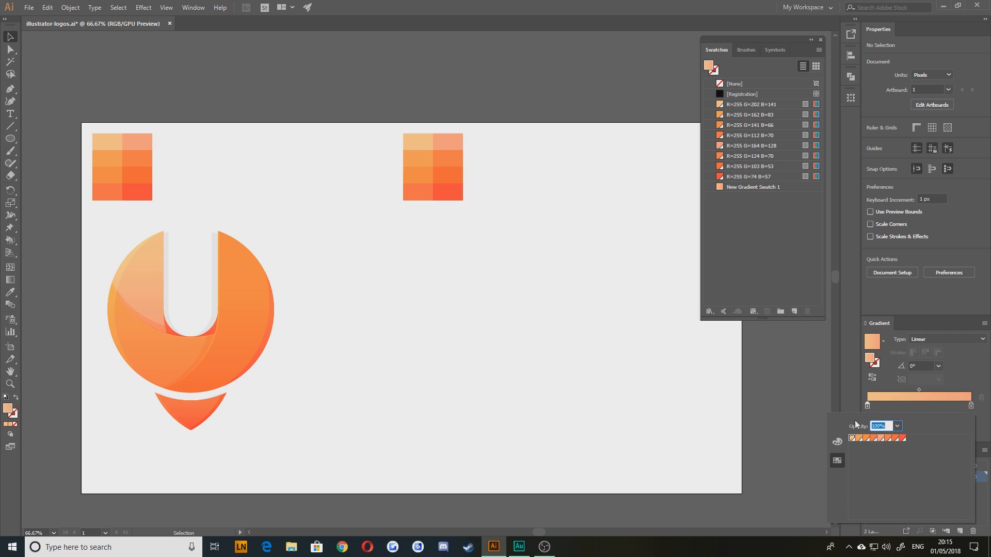
click(859, 438)
double_click(971, 405)
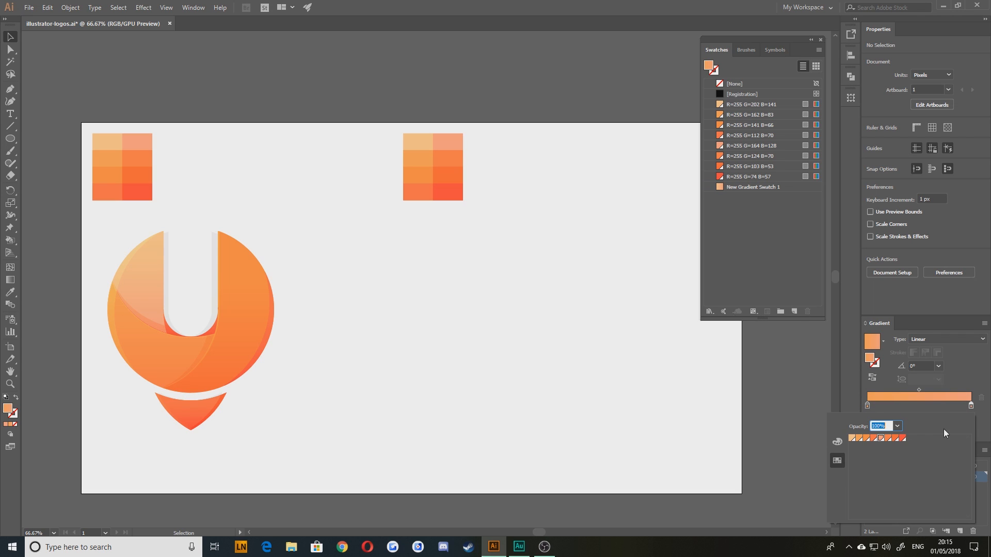
click(883, 439)
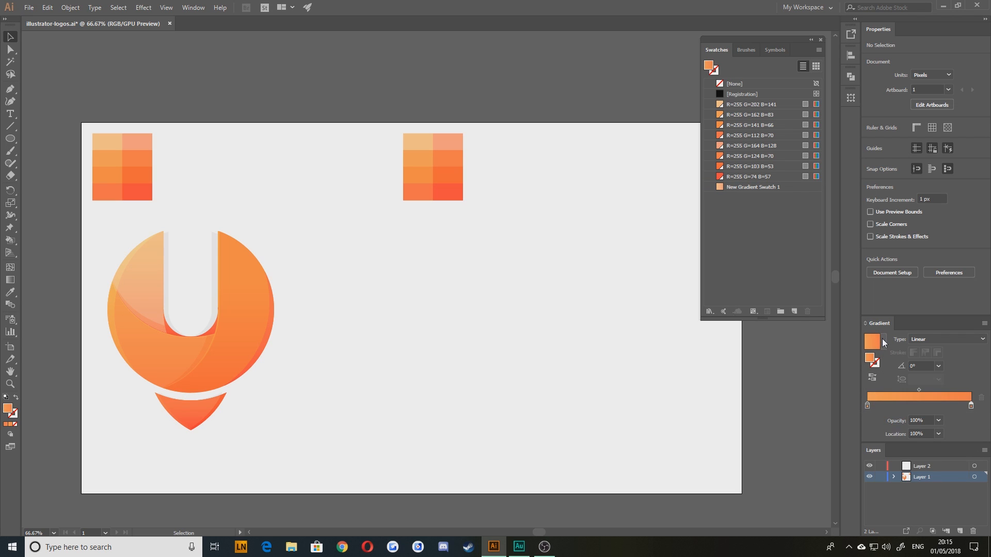
click(883, 344)
click(800, 421)
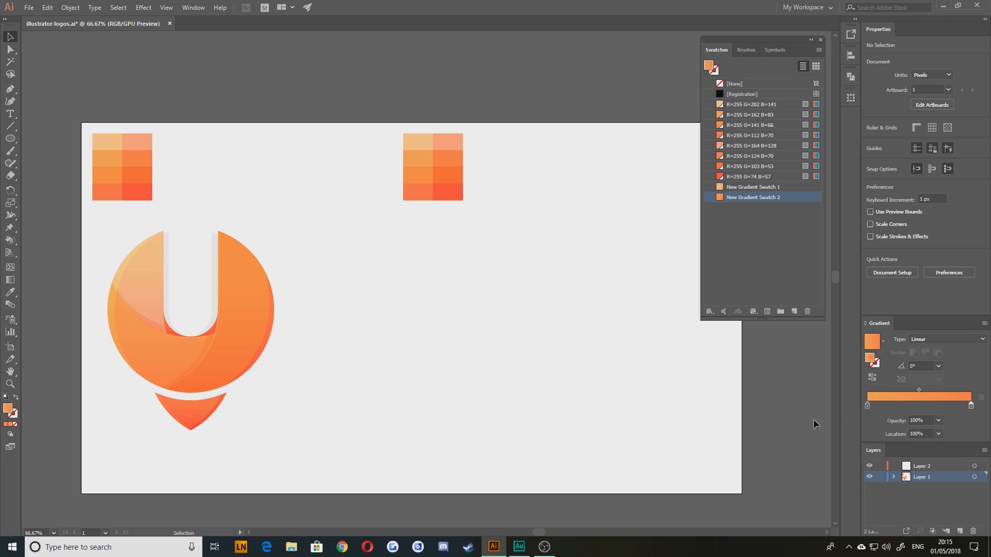
- Change the gradient stops to R=255 G=141 B=66 and R=255 G=103 B=53, and save it as a third gradient swatch
double_click(866, 405)
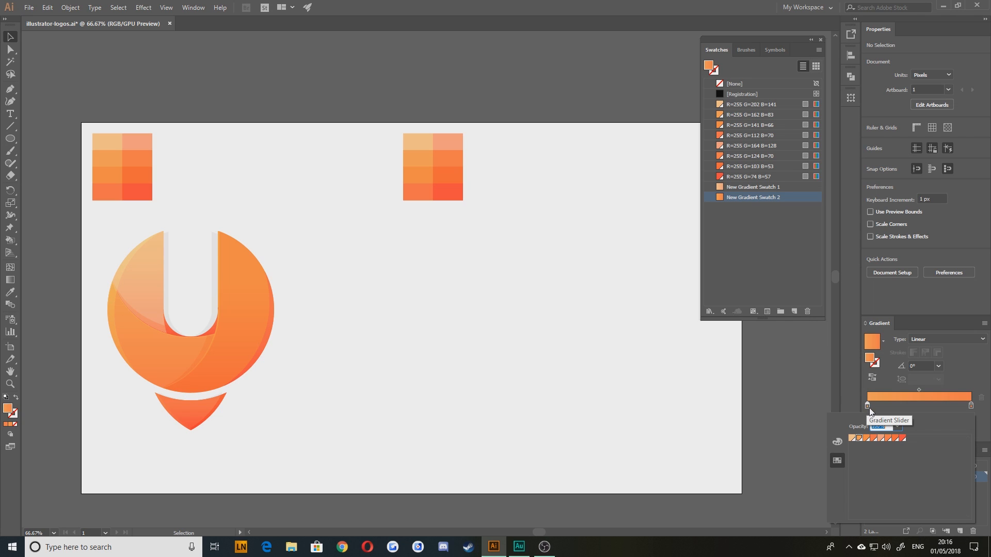
click(866, 438)
double_click(971, 405)
click(899, 438)
click(883, 341)
click(883, 341)
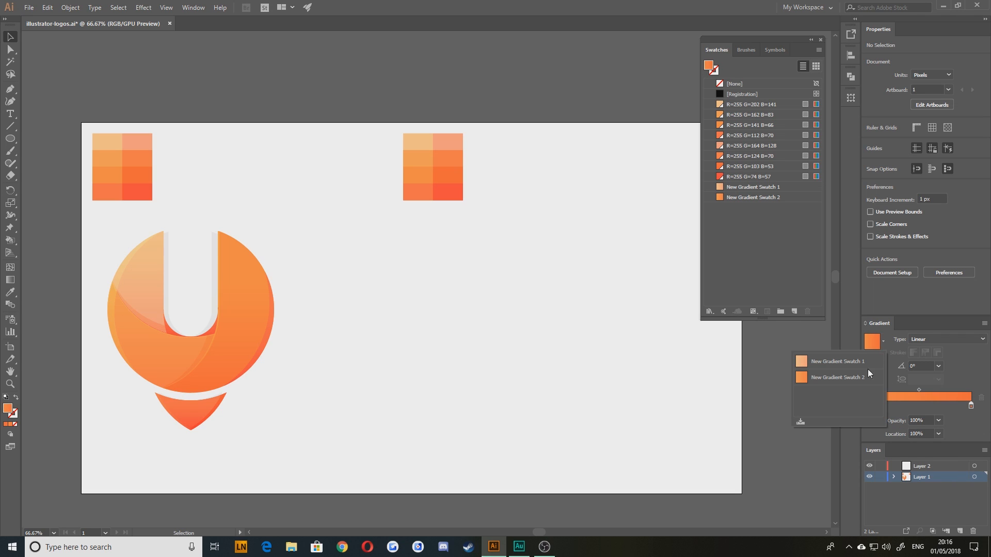
click(801, 421)
- Change the gradient stops to R=255 G=112 B=70 and R=255 G=74 B=57, and save it as a fourth gradient swatch
double_click(867, 406)
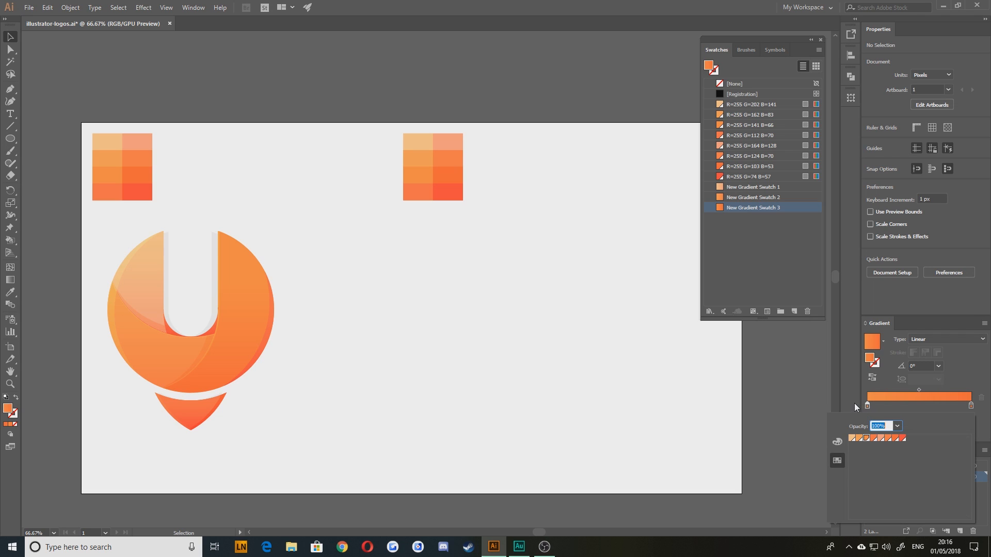
click(873, 438)
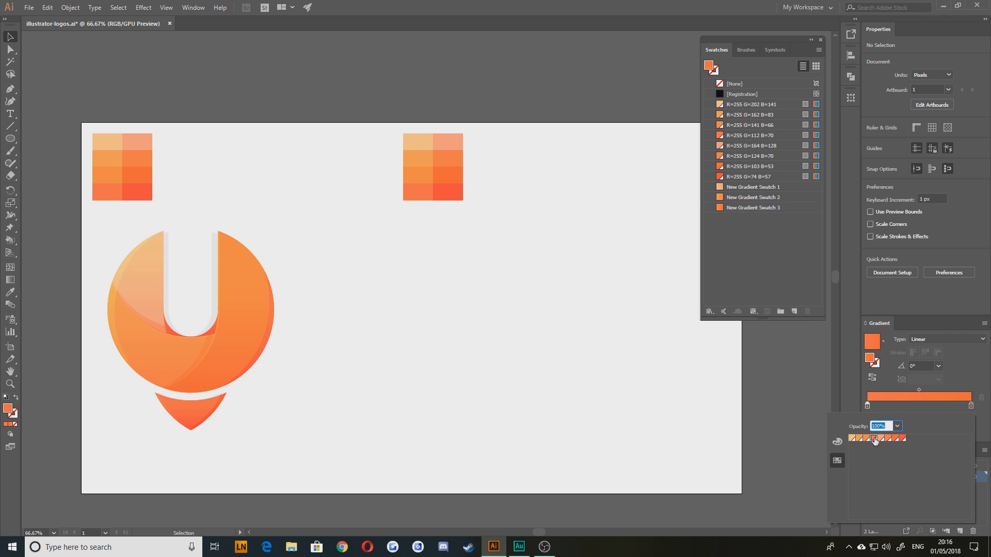
double_click(971, 406)
click(903, 438)
click(880, 352)
click(883, 341)
click(801, 420)
click(741, 268)
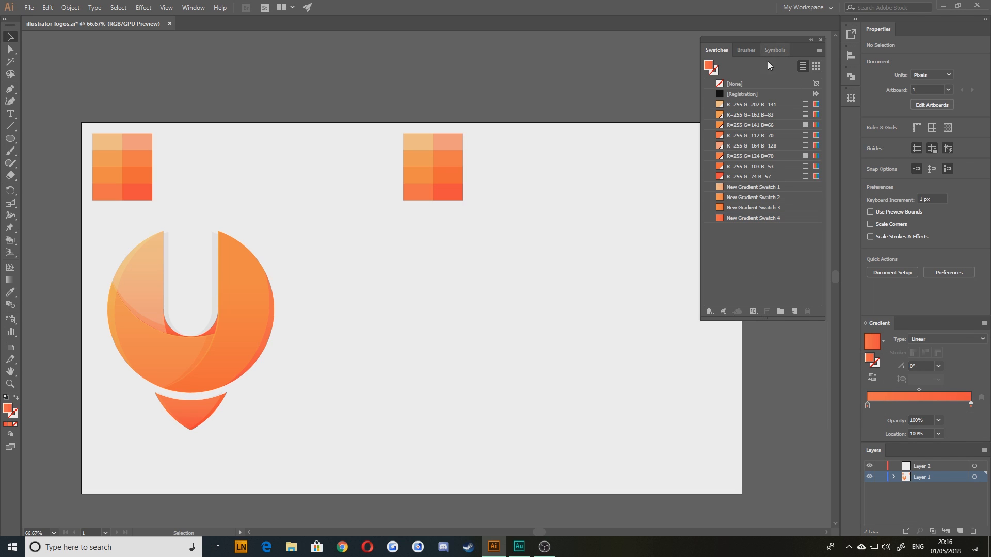
- Display the swatches as large thumbnails and shrink their floating window to fit just the two rows
click(737, 219)
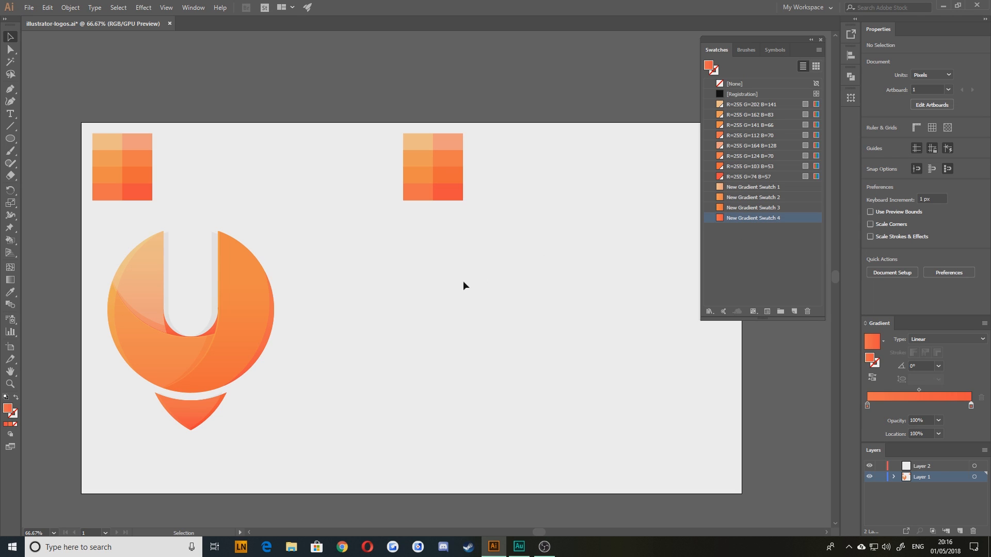
drag(347, 317, 402, 305)
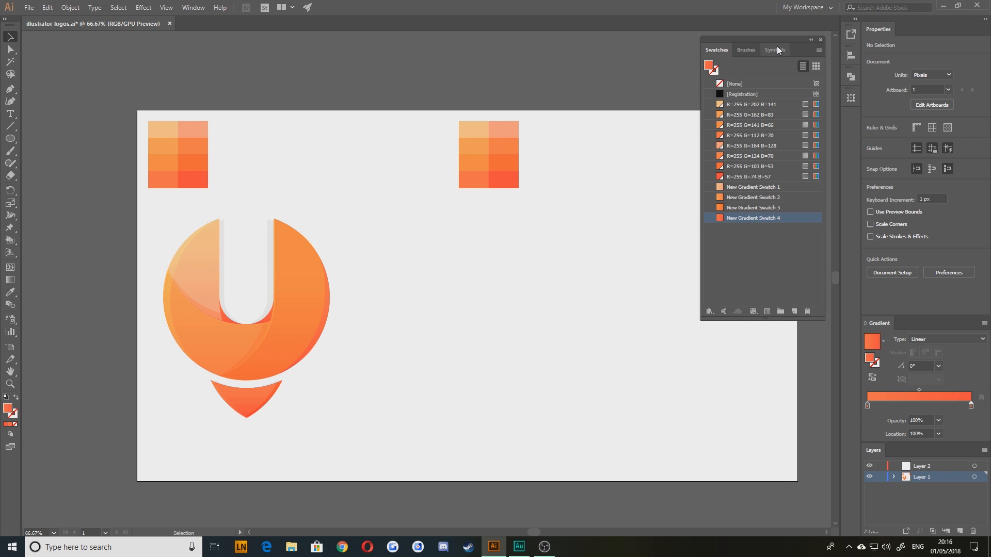
drag(772, 39, 772, 38)
drag(761, 316, 773, 118)
click(816, 65)
click(818, 48)
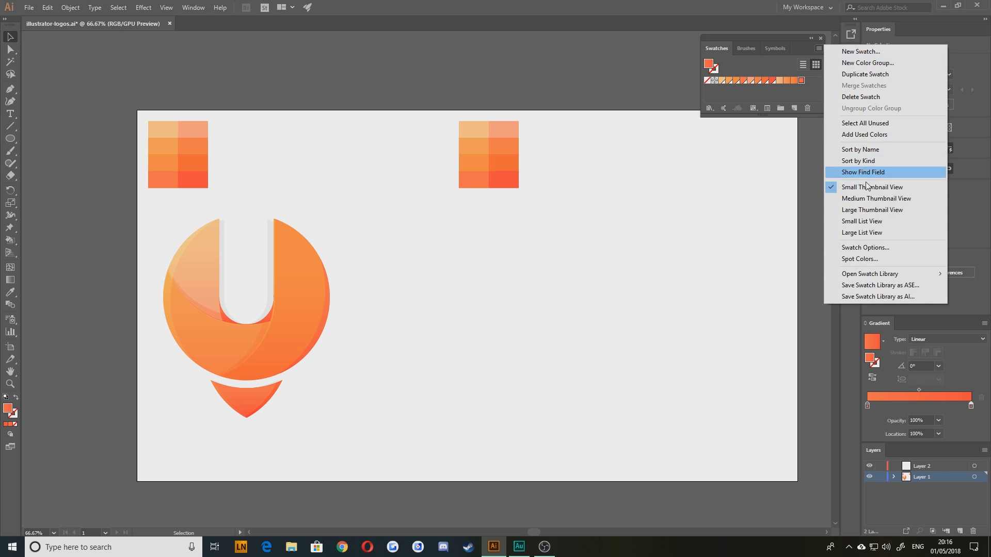
click(860, 210)
drag(767, 116, 767, 122)
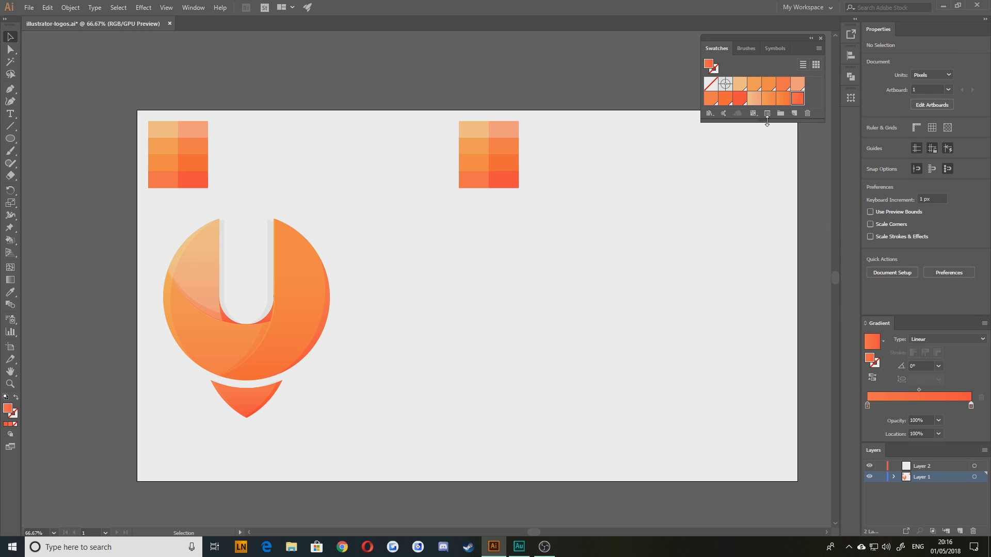
- Draw a circle about 456 px across with the Ellipse tool in the empty area beside the logo
mouse_move(450, 324)
mouse_down()
mouse_move(468, 330)
mouse_move(453, 315)
mouse_up()
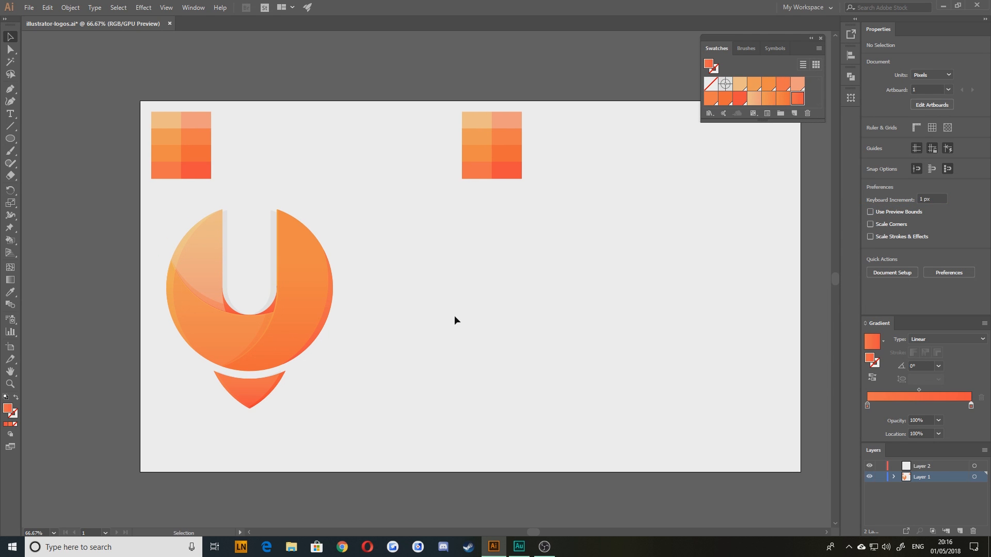
click(10, 139)
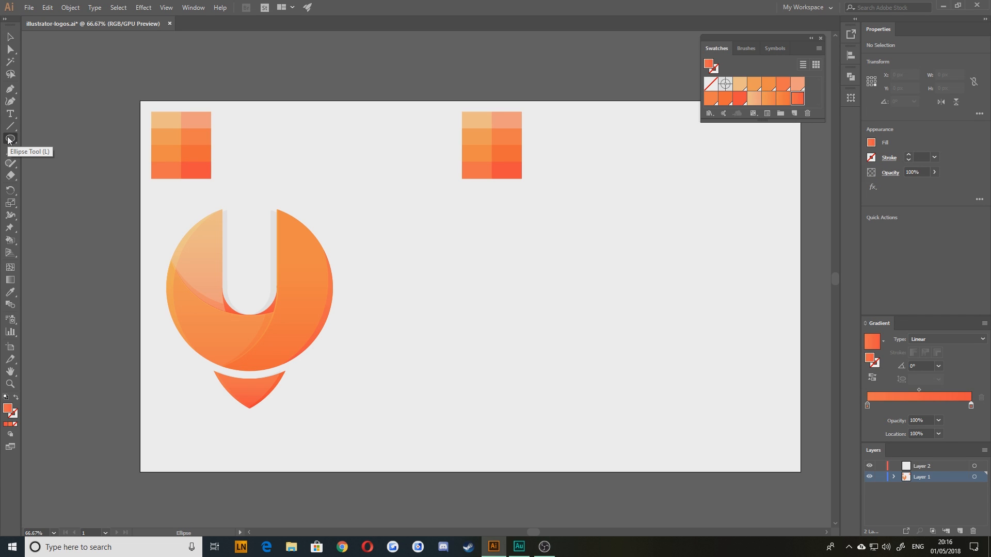
click(8, 139)
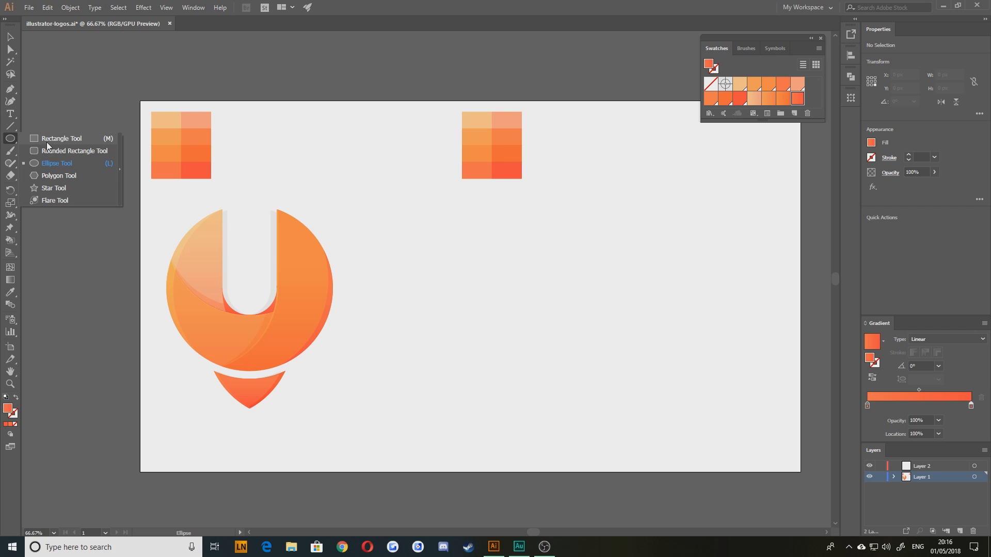
click(52, 163)
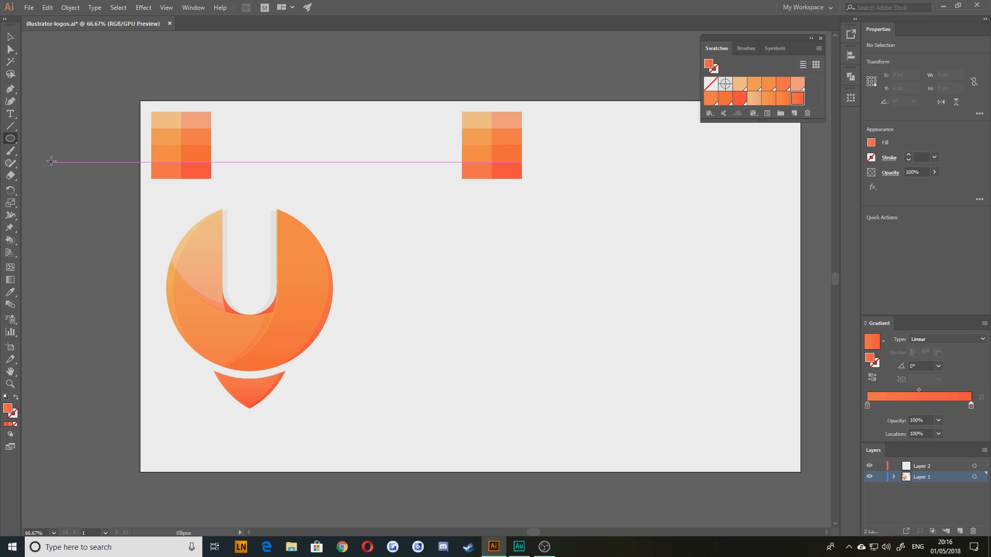
drag(593, 354, 435, 266)
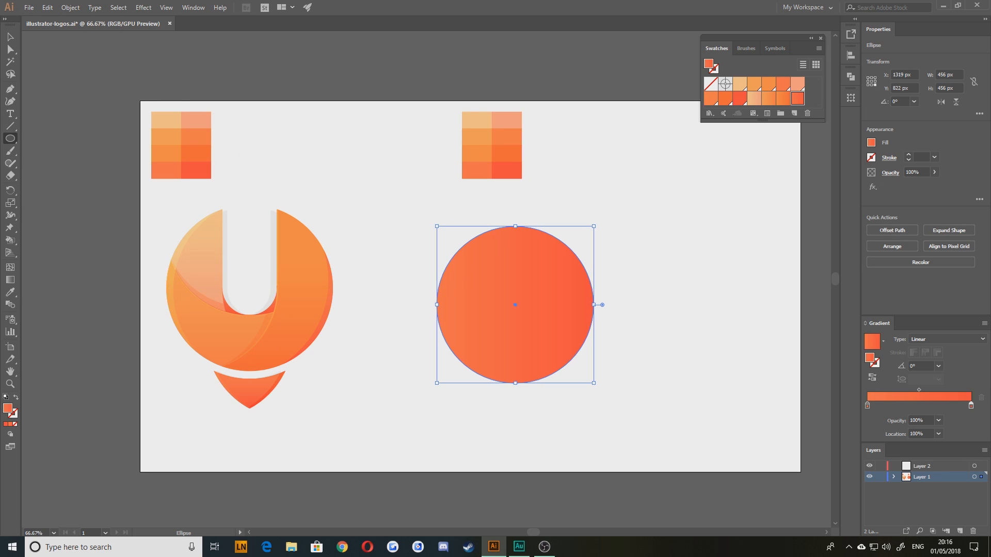
click(10, 37)
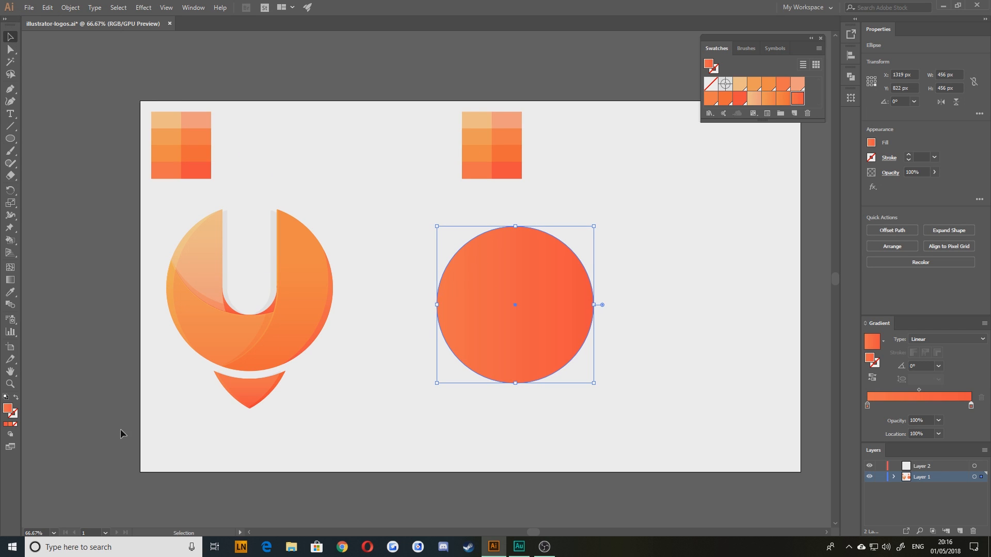
- Swap the circle's fill and stroke so it has no fill, and set its stroke colour to black (000000)
click(16, 397)
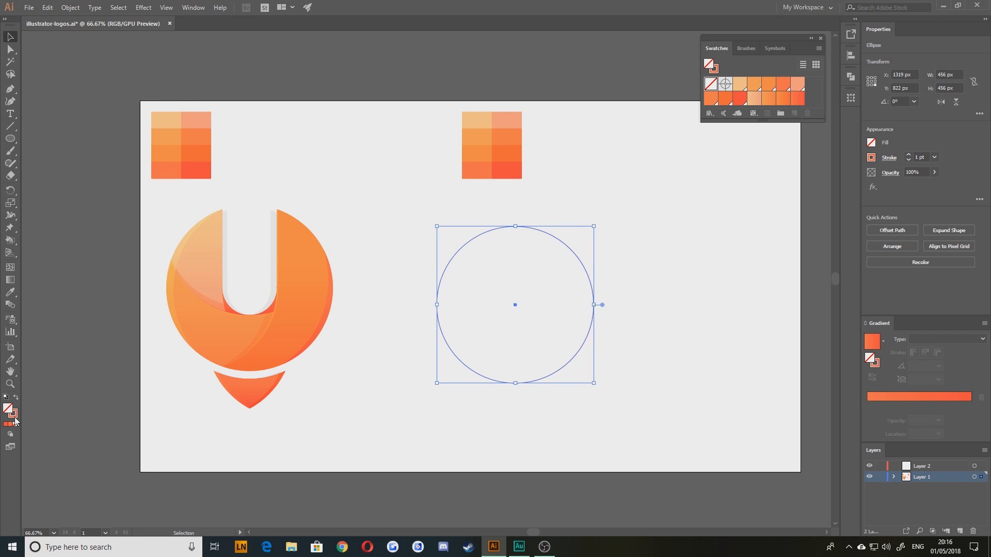
click(871, 158)
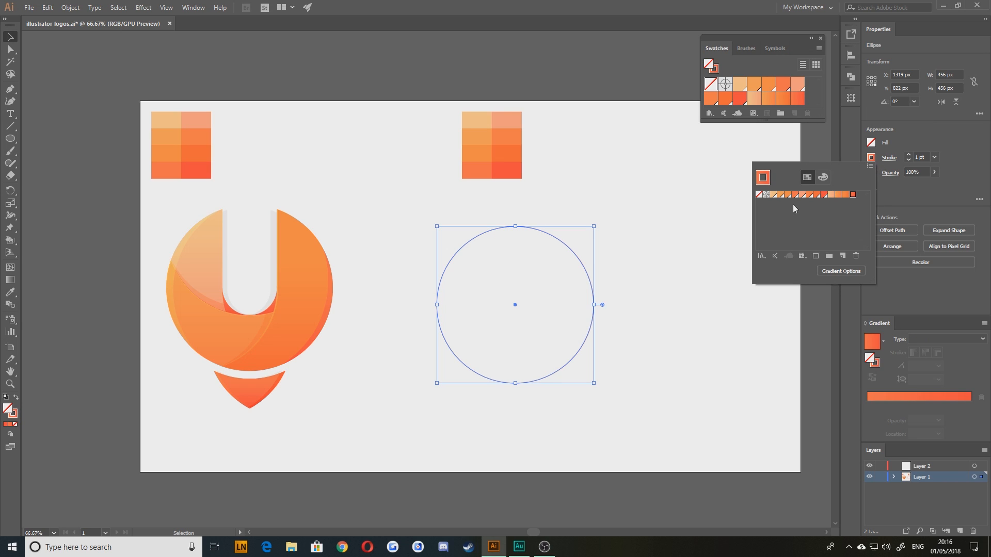
click(822, 177)
click(761, 279)
click(852, 268)
click(807, 177)
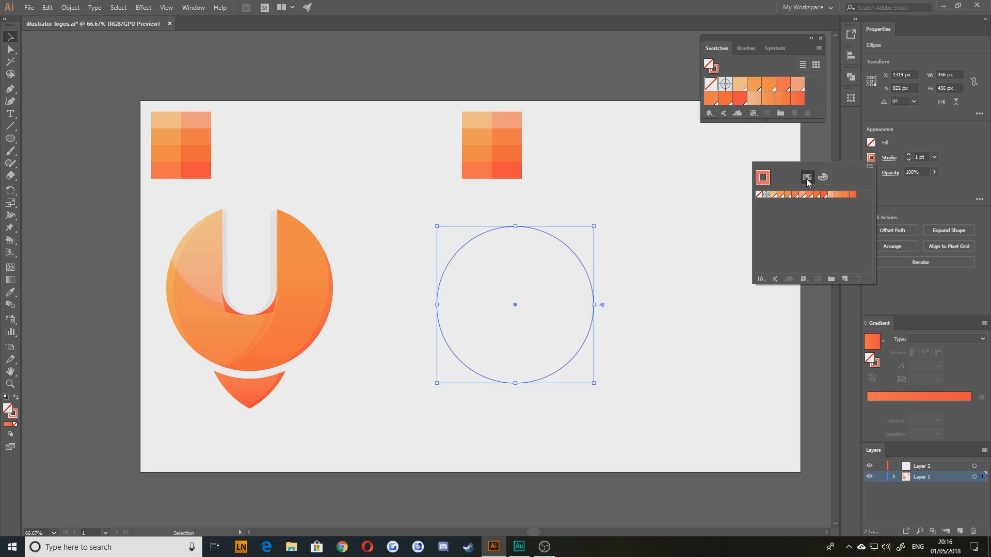
click(869, 166)
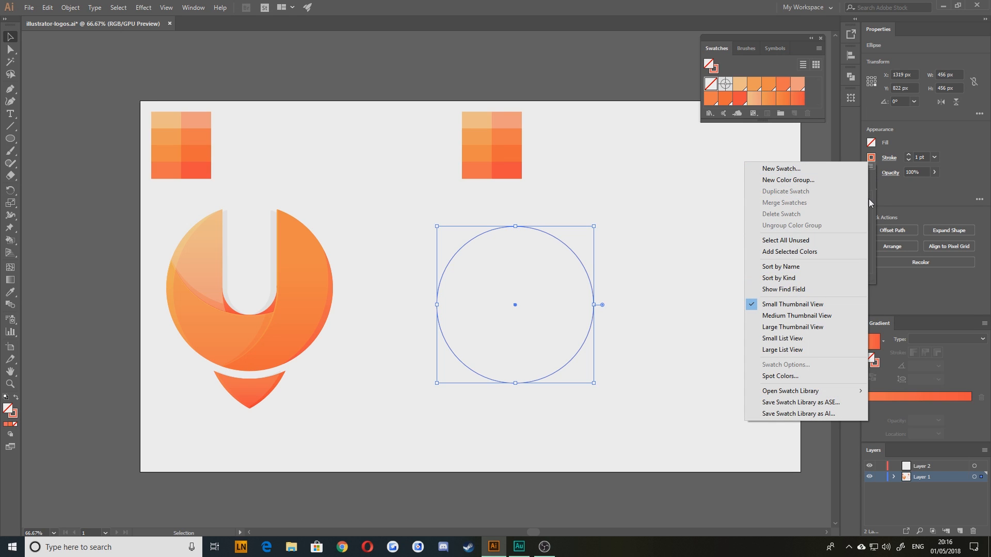
click(877, 196)
click(875, 159)
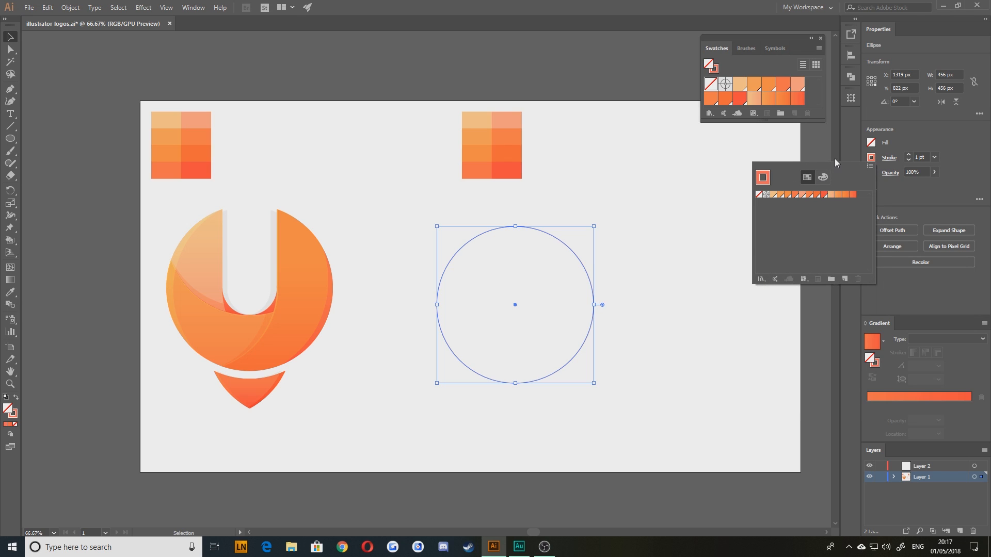
click(823, 178)
click(765, 247)
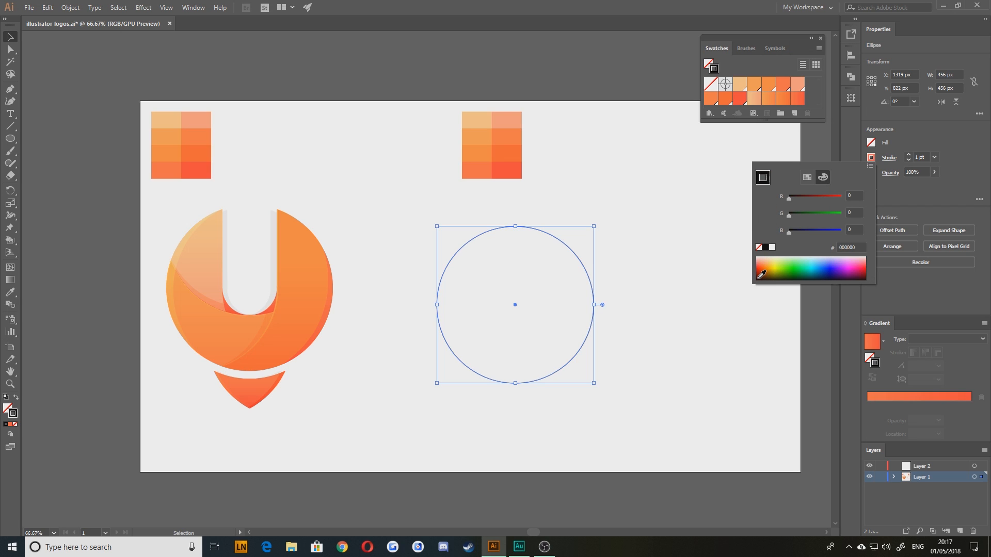
click(711, 241)
- Reduce the circle's stroke weight to 0.25 pt and keep the circle selected
click(395, 201)
click(437, 310)
key(space)
drag(409, 311, 435, 303)
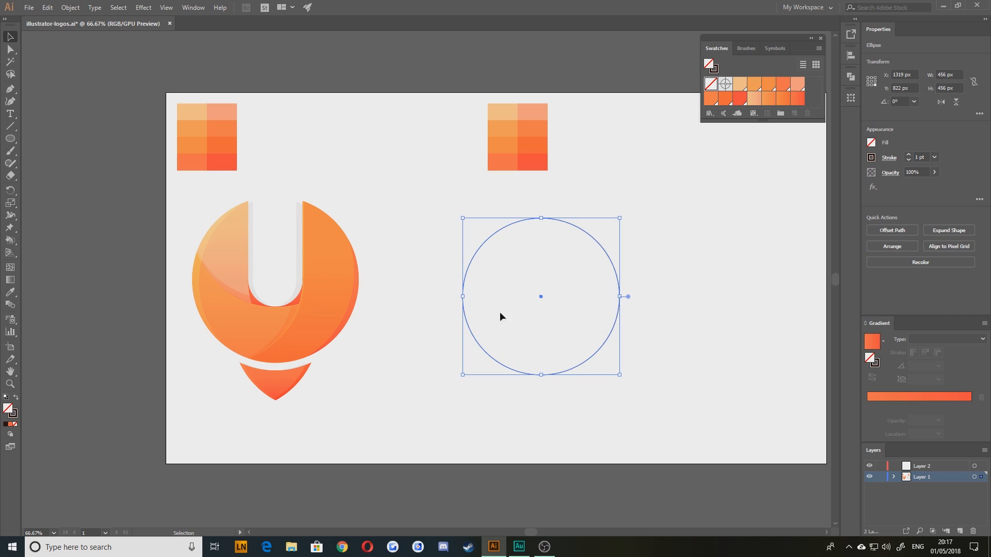
key(space)
drag(574, 318, 547, 330)
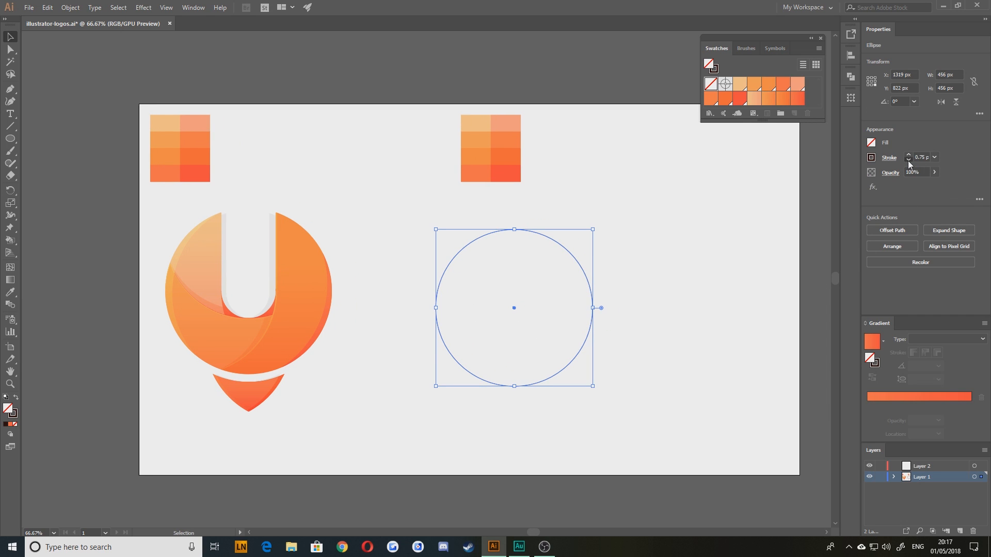
click(634, 266)
drag(623, 226, 552, 289)
key(a)
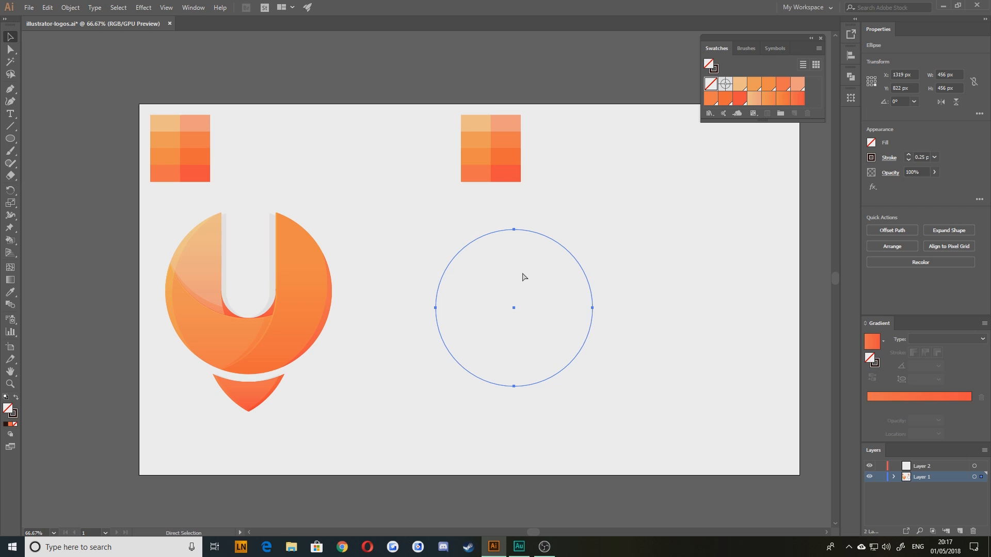
key(v)
drag(530, 255, 534, 254)
key(ctrl+z)
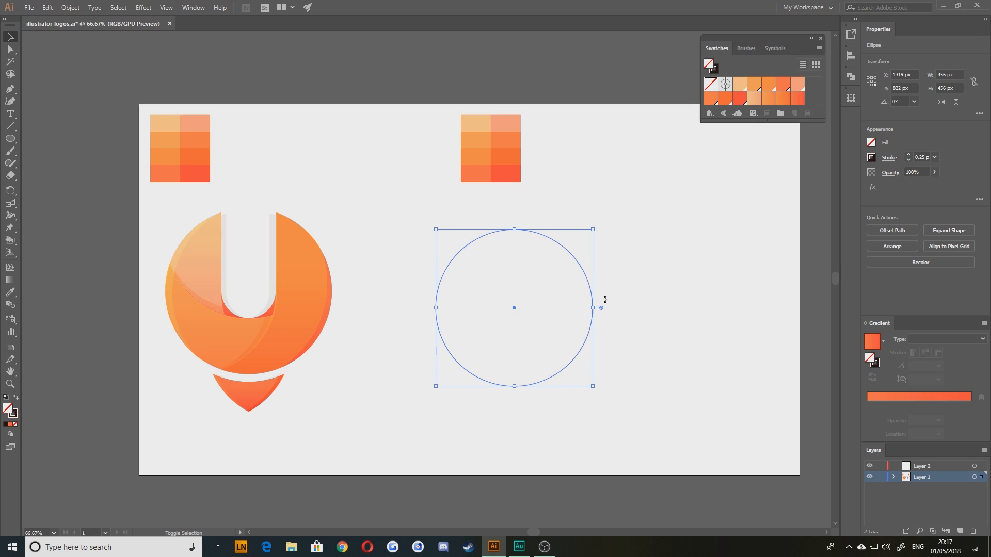
- Duplicate the 456 px circle in place, link its width and height, and divide its width by 1.618
click(973, 83)
click(957, 74)
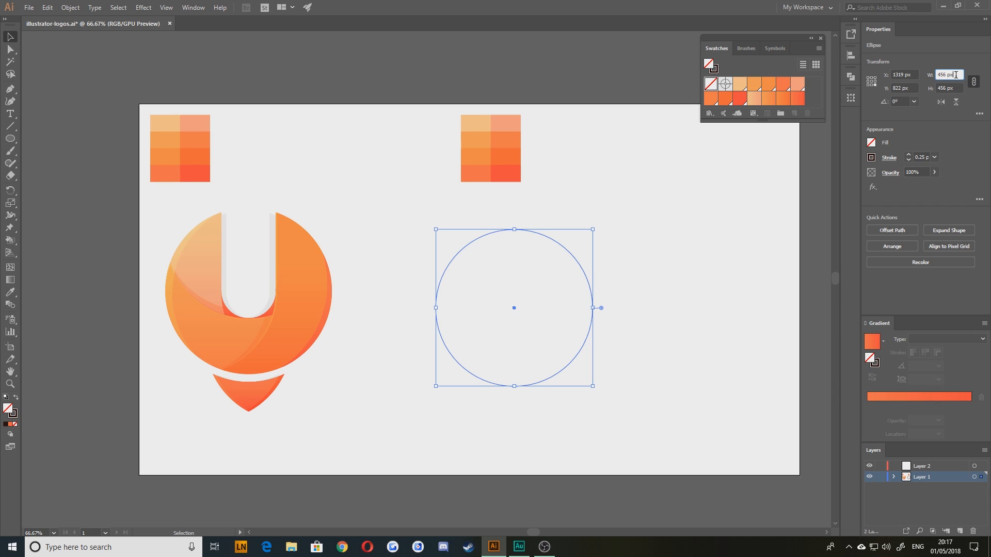
text(/1.618)
key(Return)
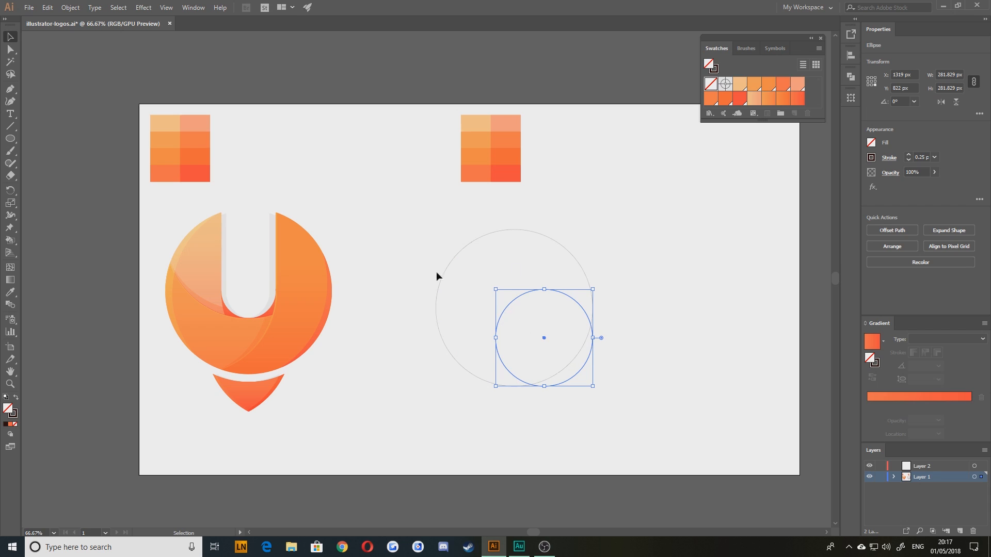
- Duplicate the second circle in place and divide the copy's width by 1.618 to make a third circle
key(a)
click(958, 75)
key(End)
text(/1.618)
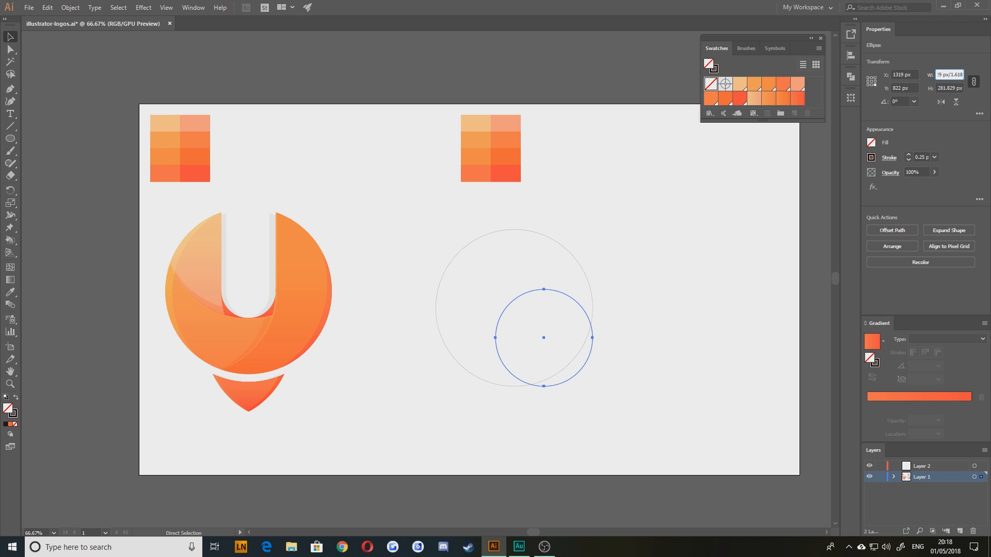
key(Return)
- Duplicate the third circle in place and divide its width by 1.618, giving a fourth circle 107.654 px wide
key(v)
click(961, 71)
key(End)
text(/1.618)
key(Return)
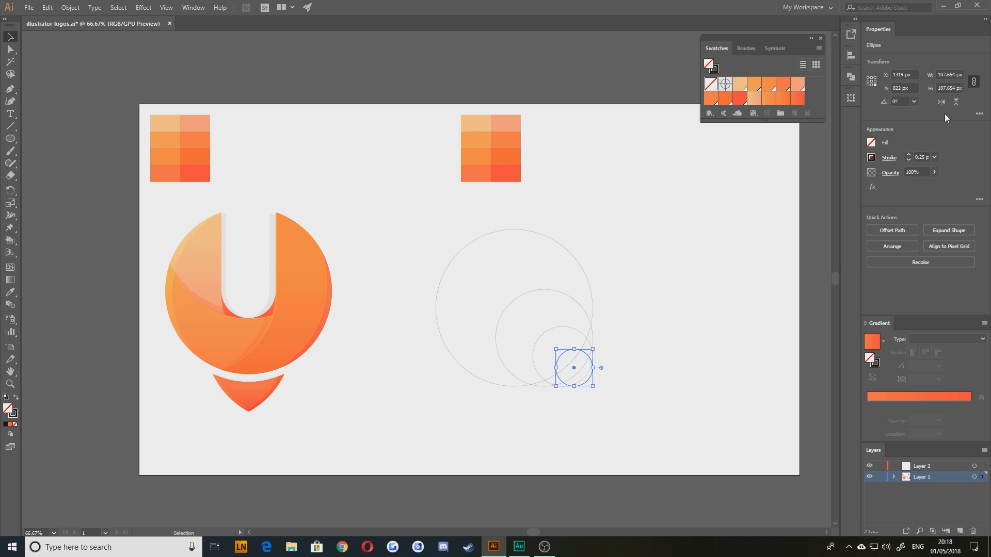
- Select all four circles and align their centres horizontally and vertically so they become concentric
drag(622, 429, 434, 228)
click(911, 231)
click(954, 228)
click(438, 323)
- Move the four concentric circles together to the right-hand side of the artboard, leaving space beside the logo
drag(426, 348, 461, 324)
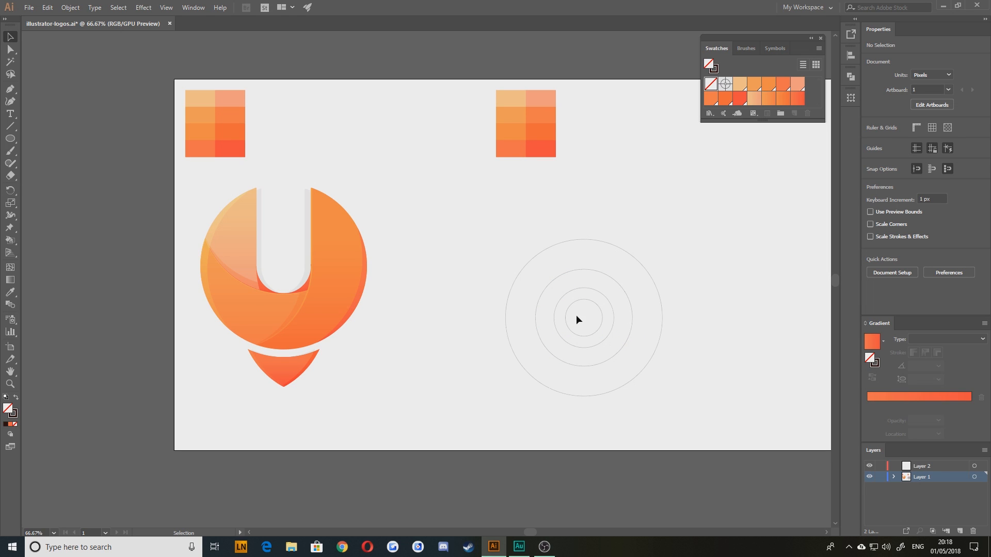
drag(587, 308, 539, 291)
drag(622, 361, 437, 203)
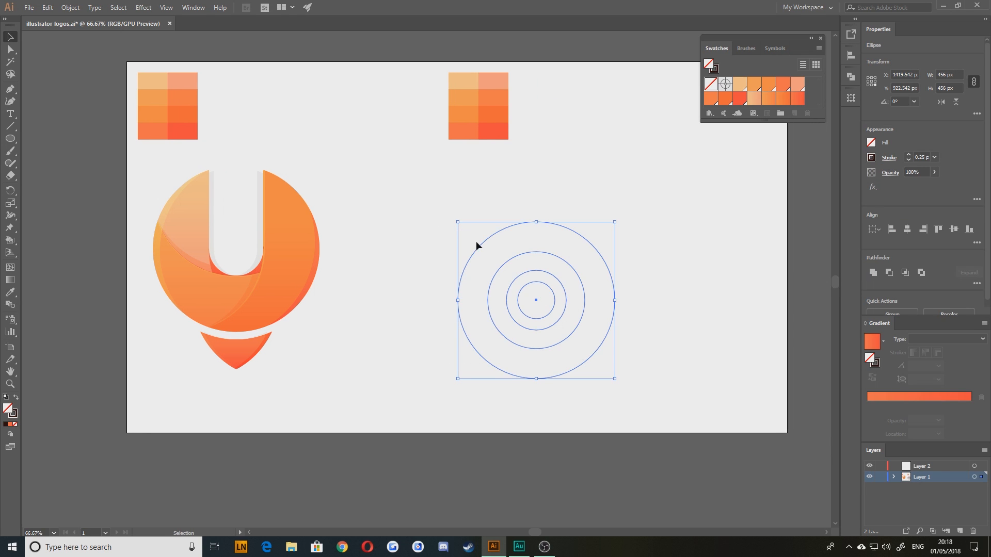
drag(478, 246, 432, 202)
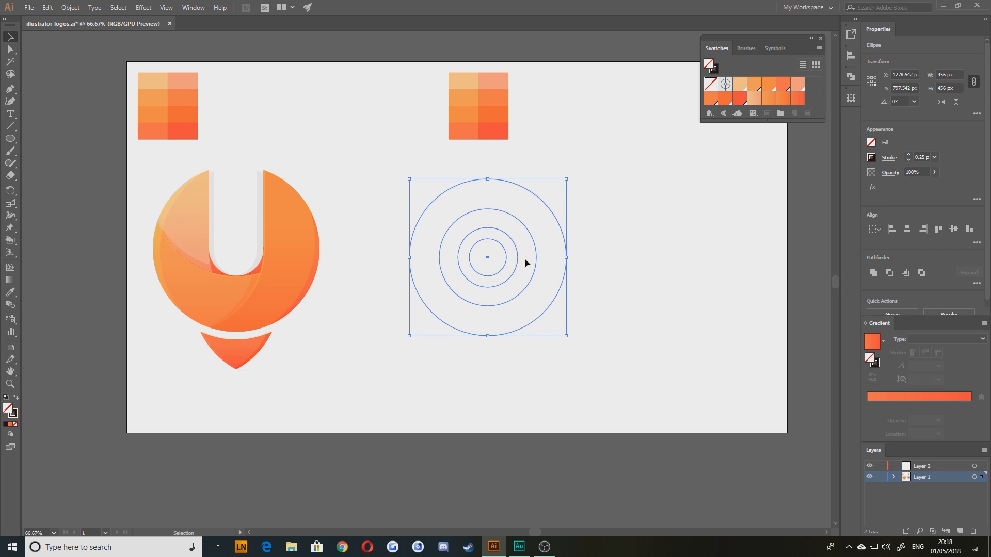
click(608, 257)
drag(535, 219, 579, 237)
drag(441, 201, 613, 325)
drag(603, 245, 797, 246)
click(634, 229)
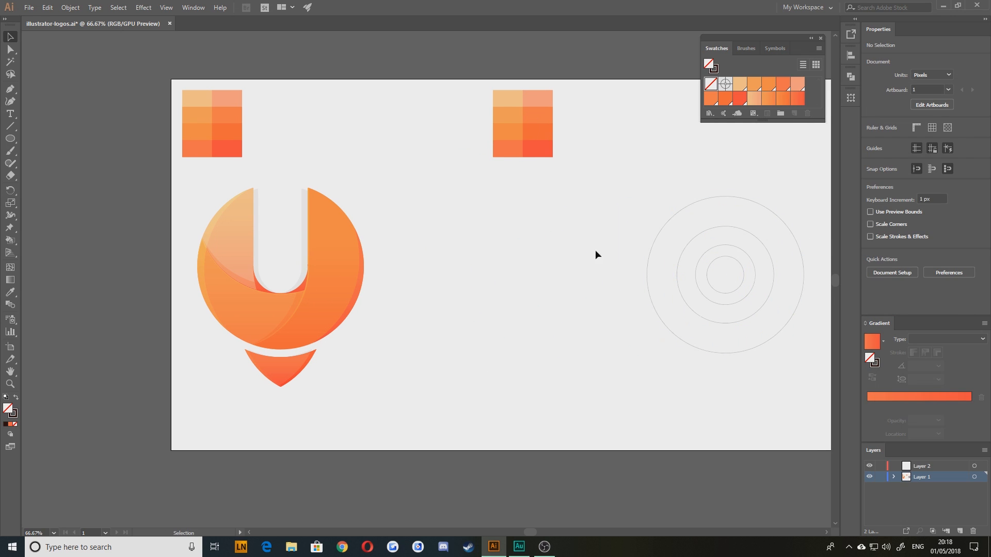
- Place copies of the largest and third-largest circles between the logo and the set, and align their centres horizontally
scroll(567, 294, right, 2)
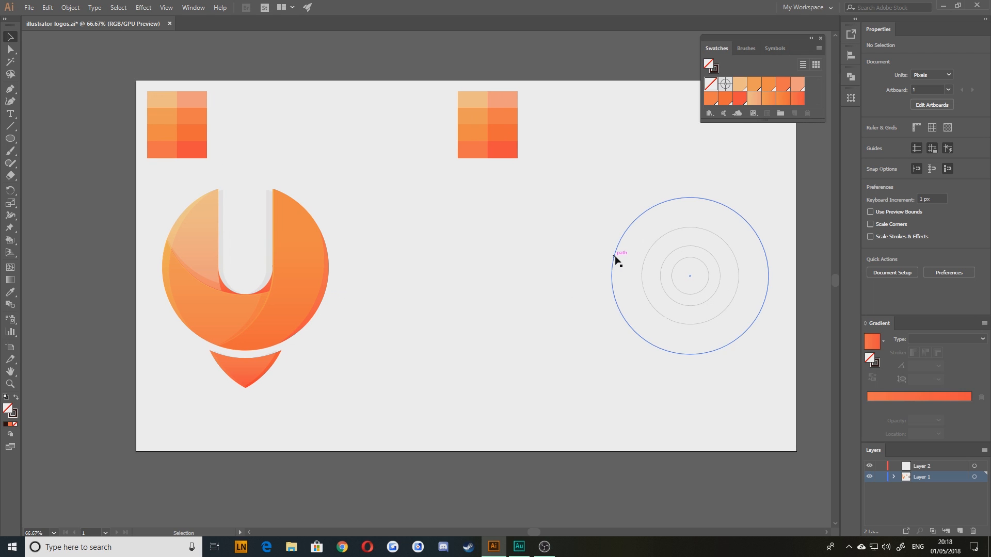
drag(615, 260, 419, 260)
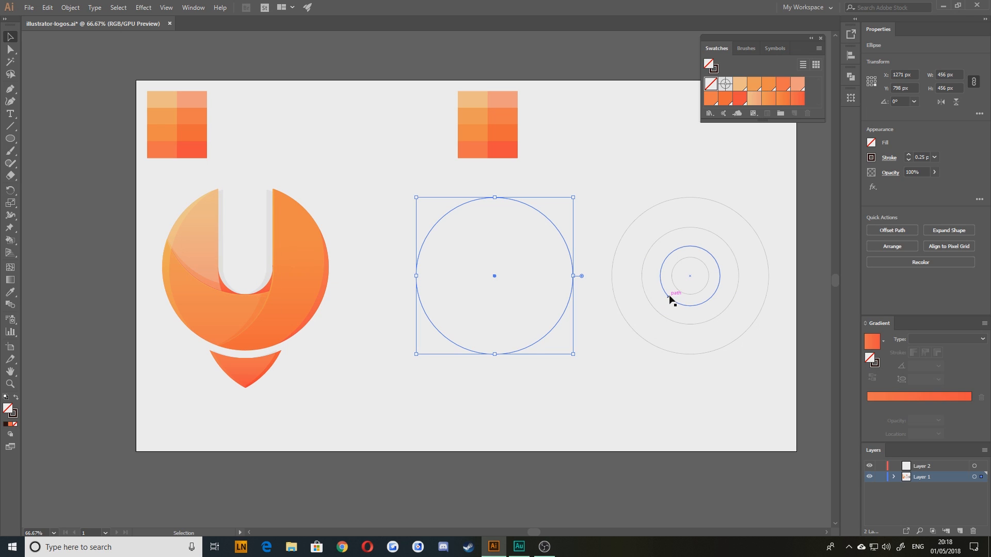
mouse_move(670, 300)
mouse_down()
mouse_move(462, 287)
mouse_move(469, 291)
mouse_up()
drag(376, 183, 563, 439)
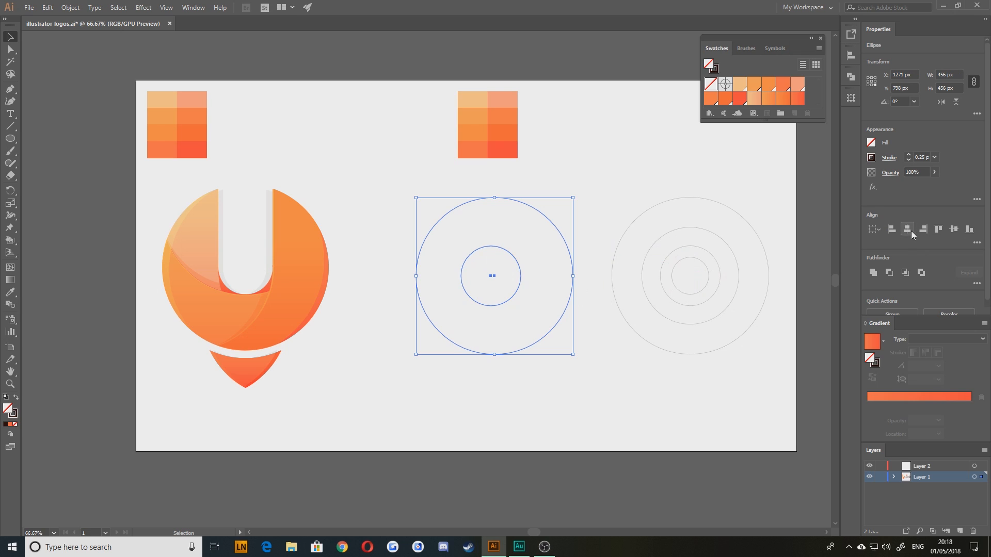
click(552, 338)
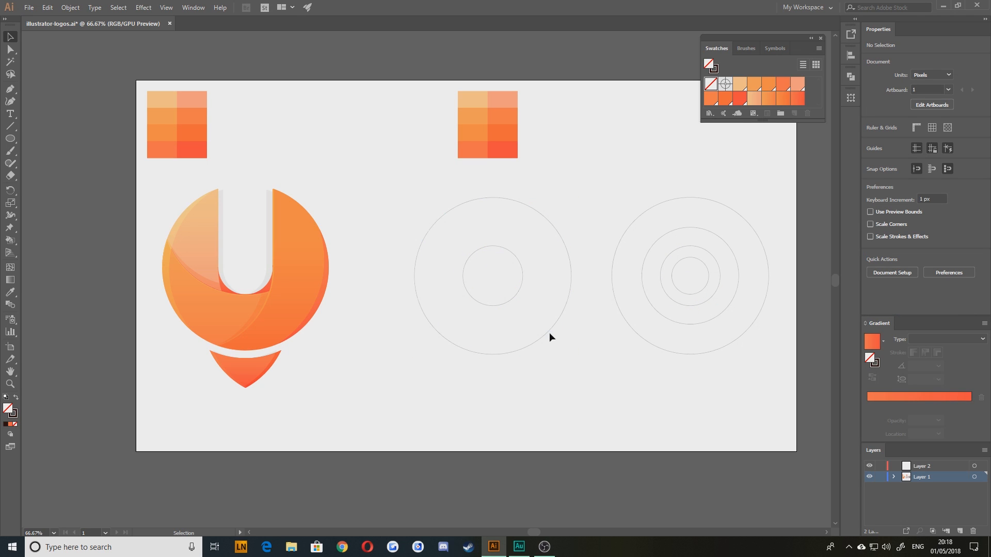
click(415, 289)
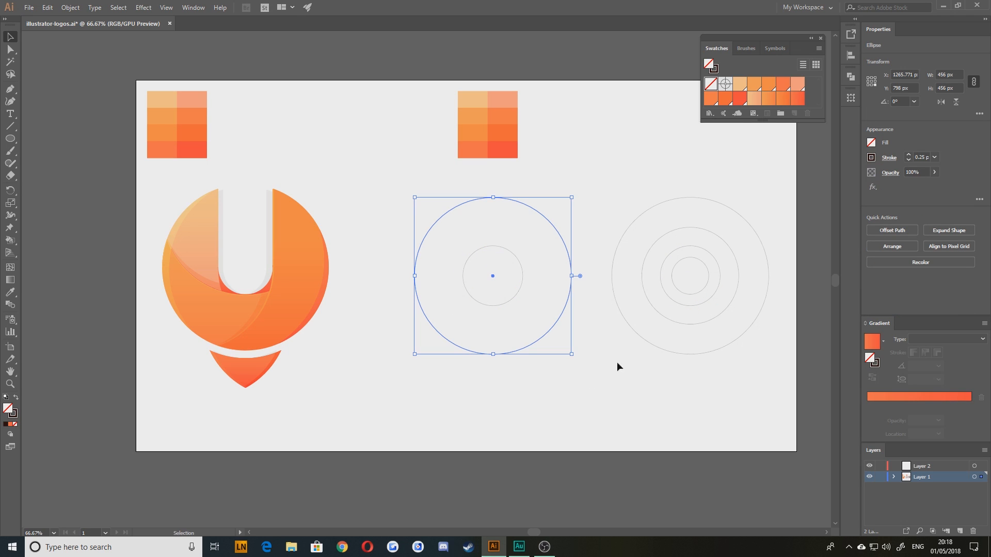
- Move the palette copy and all construction circles from Layer 1 to Layer 2 at the same position, and lock Layer 1
drag(769, 380, 404, 66)
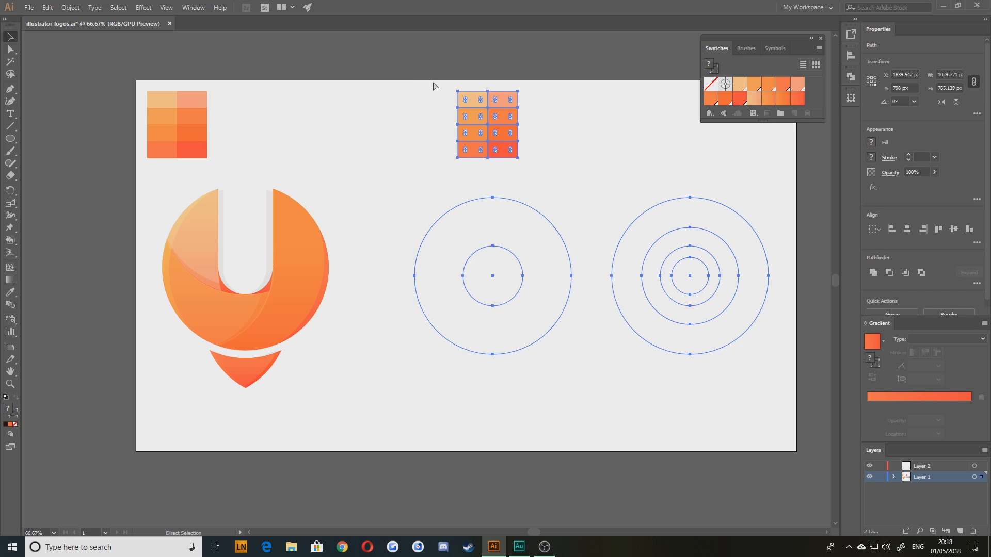
key(Delete)
click(917, 464)
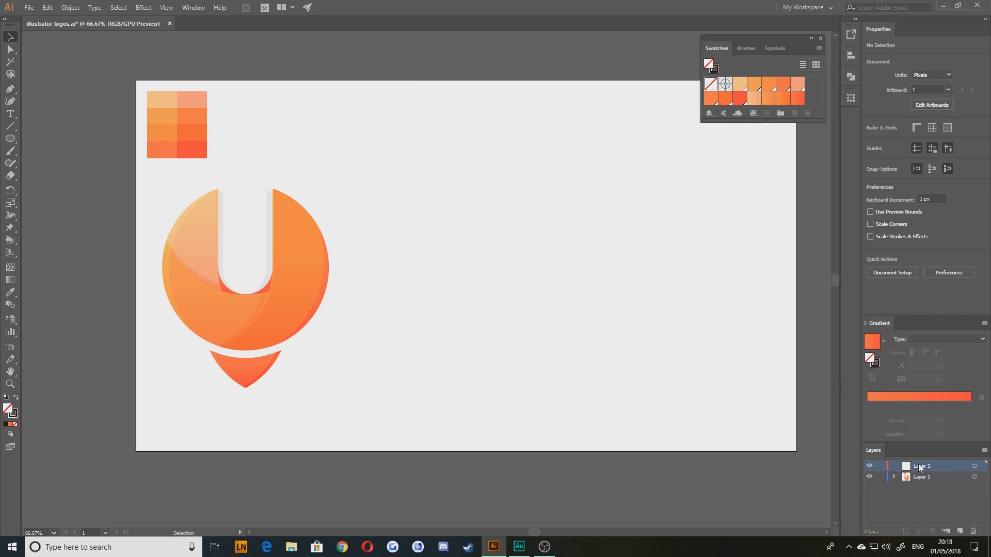
click(975, 465)
key(ctrl+z)
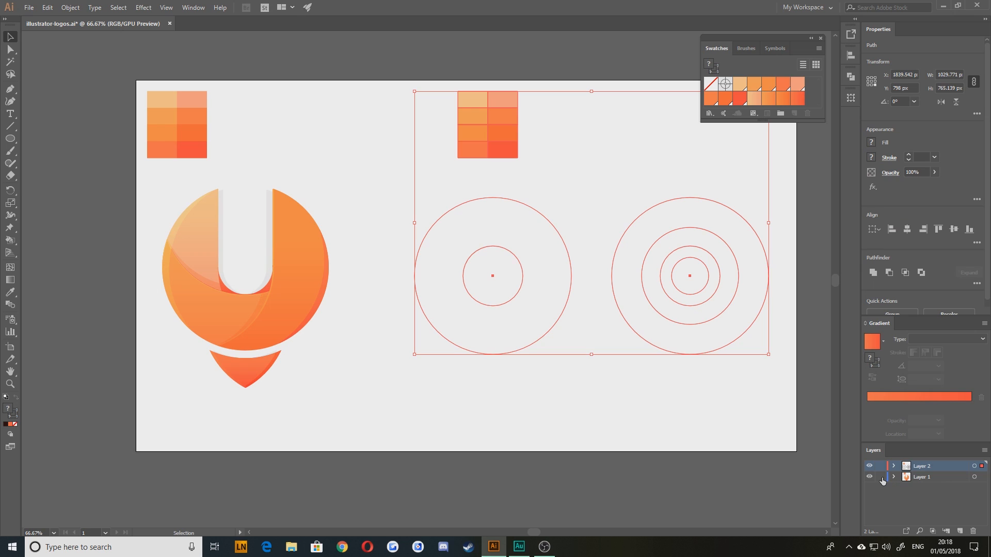
click(881, 477)
click(574, 391)
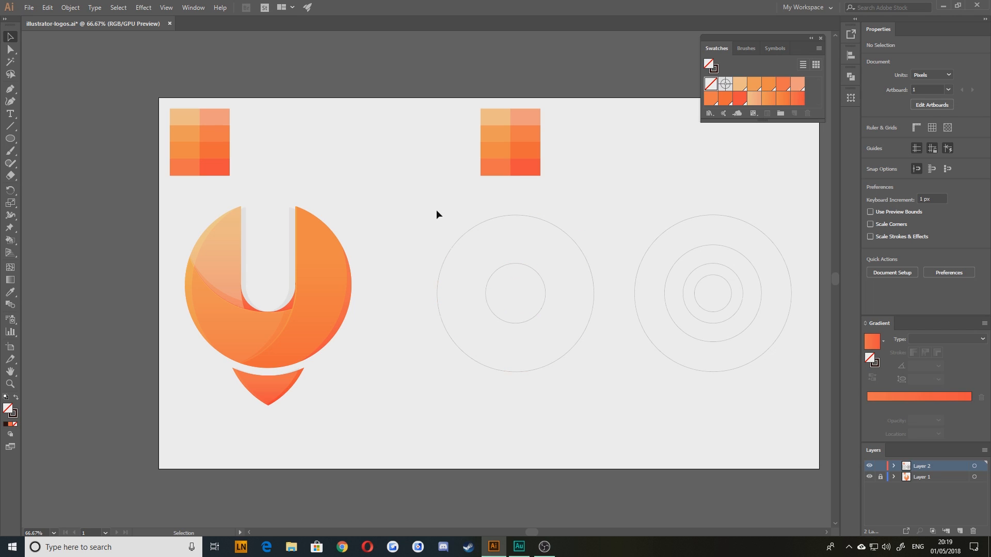
drag(436, 208, 609, 376)
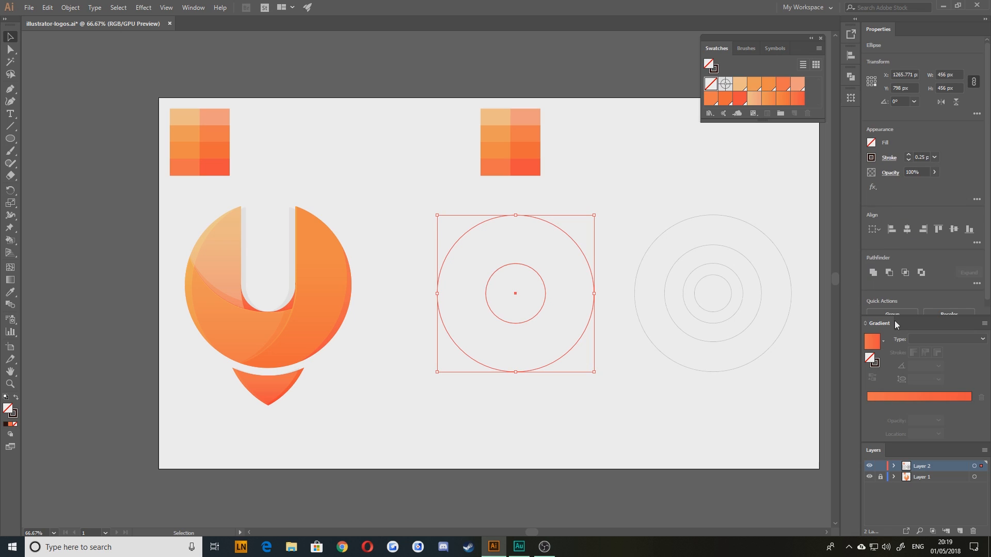
click(407, 219)
scroll(402, 325, left, 3)
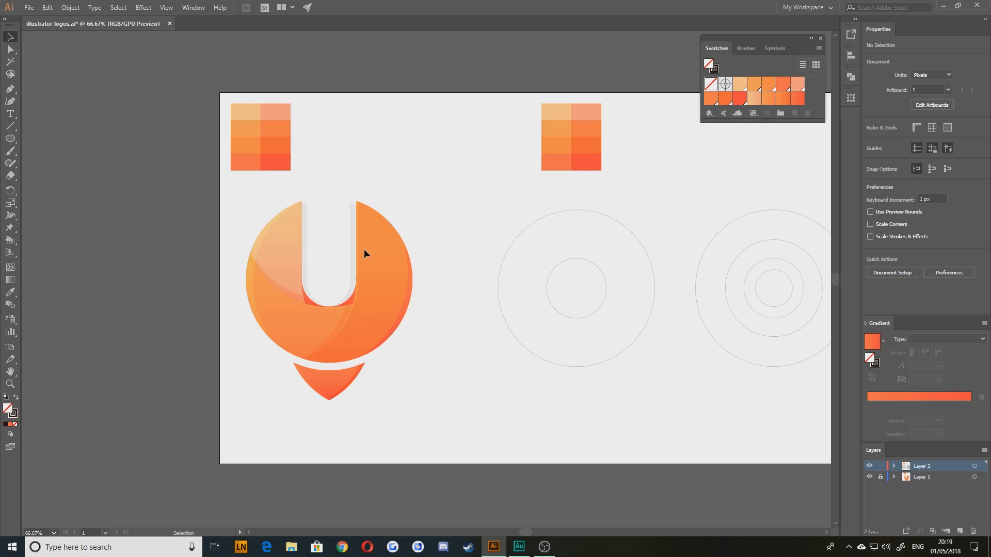
click(14, 91)
click(476, 222)
drag(473, 308, 517, 271)
click(11, 37)
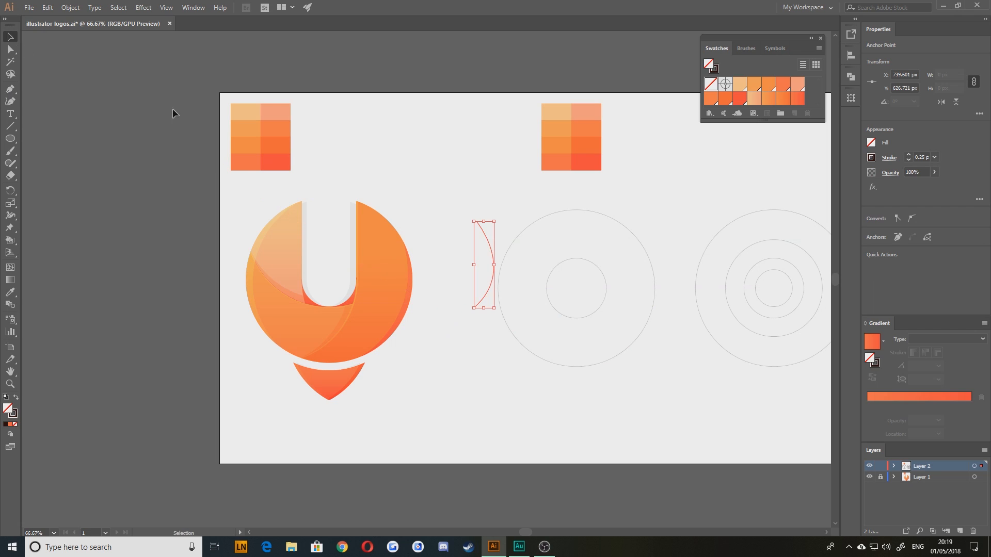
key(ctrl+z)
key(ctrl+z)
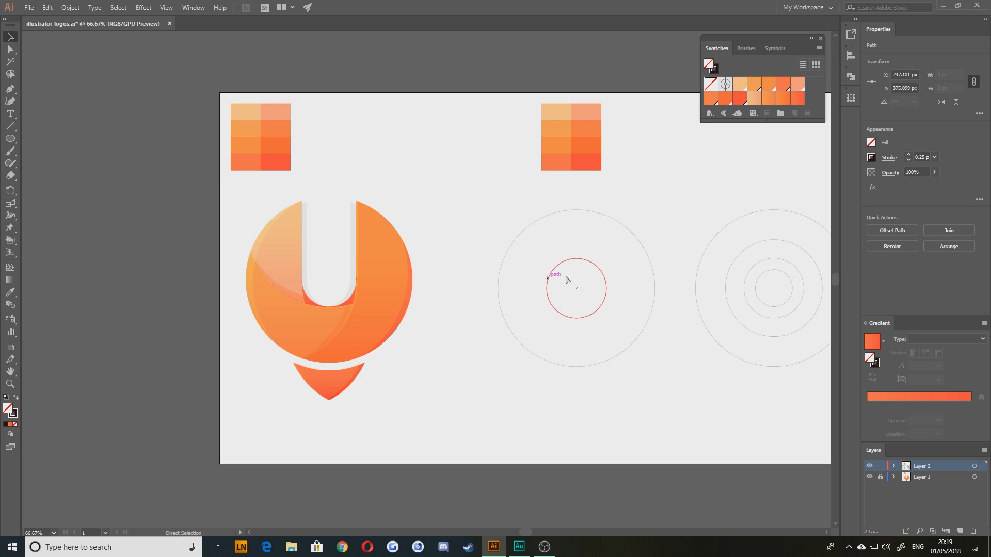
- Copy the large circle of the middle pair about 141 px to the left, so its right edge meets the small circle's right edge
key(space)
drag(594, 387, 588, 388)
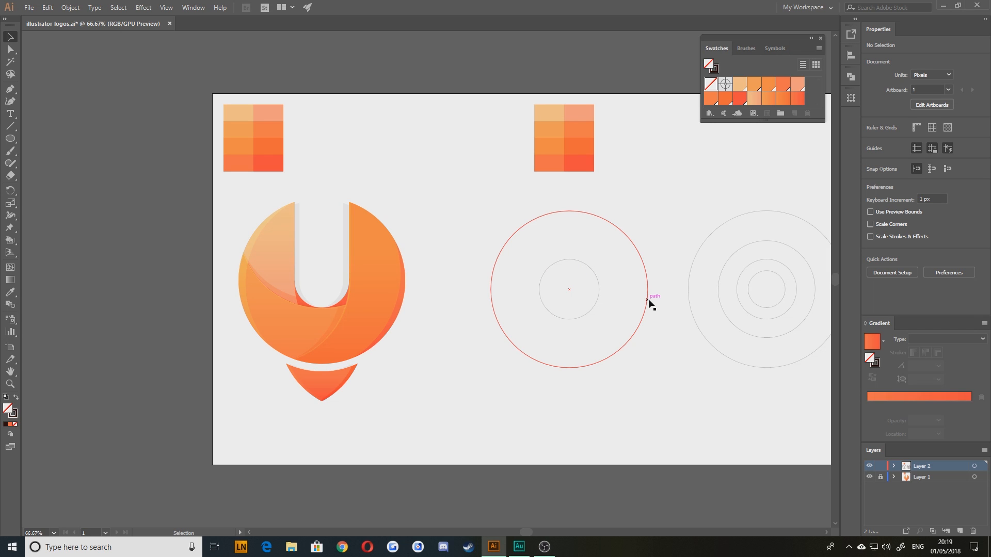
drag(647, 298, 600, 292)
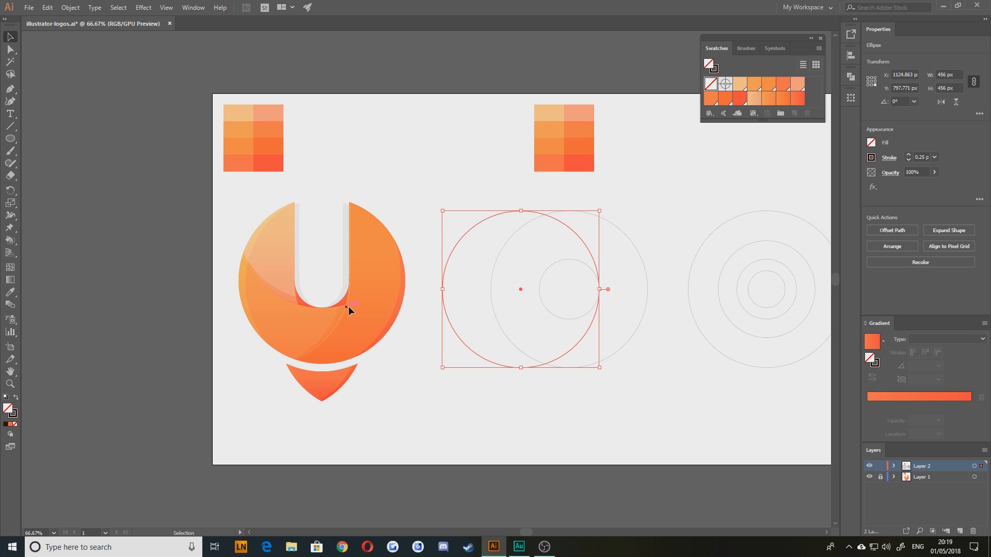
click(531, 414)
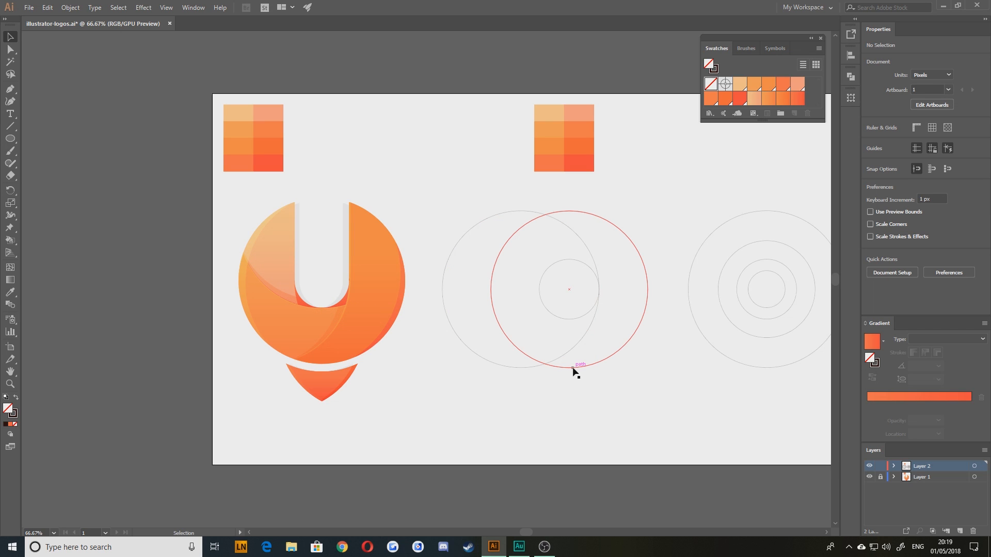
- Try copying the large circle 141.14 px straight up, so its lowest point meets the bottom of the small circle
drag(573, 368, 570, 323)
click(632, 379)
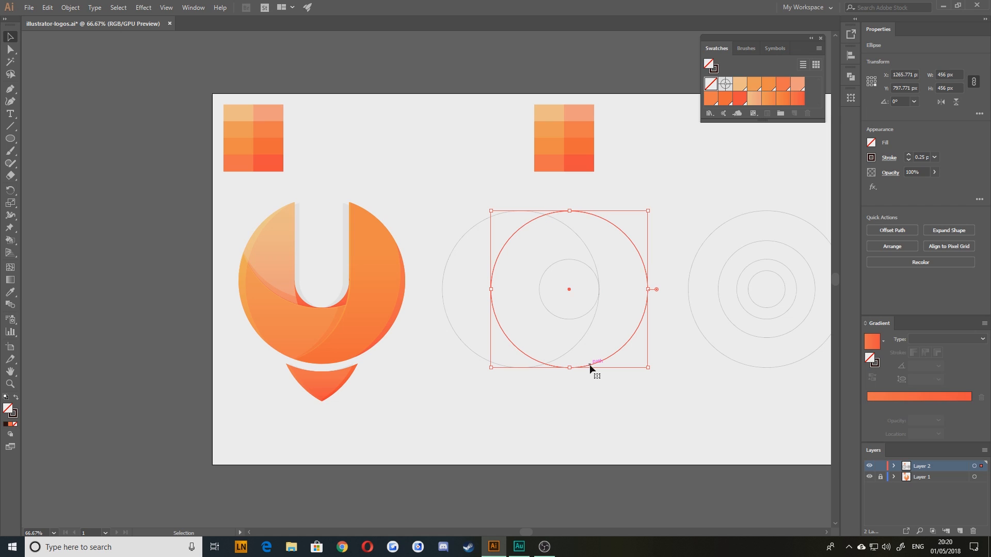
drag(589, 365, 572, 319)
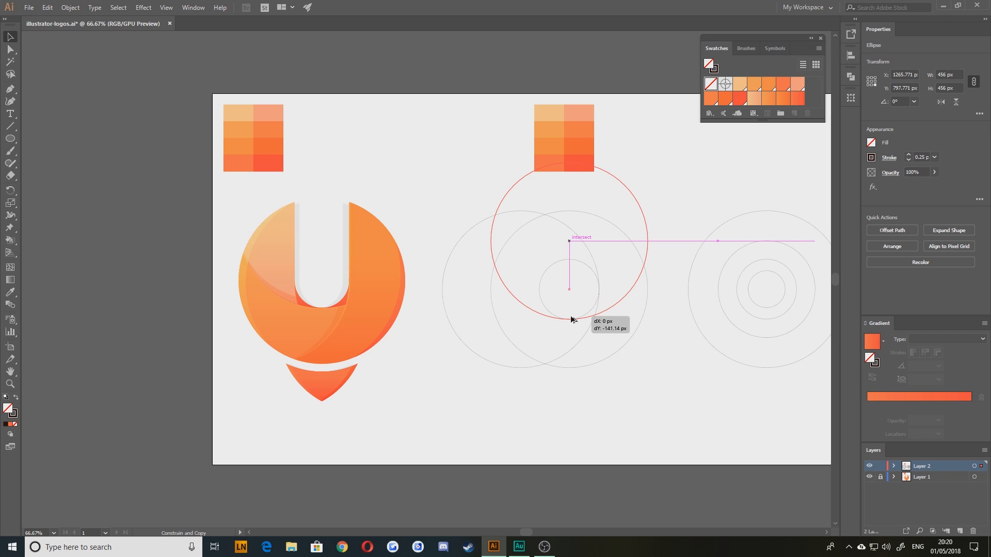
drag(571, 319, 571, 319)
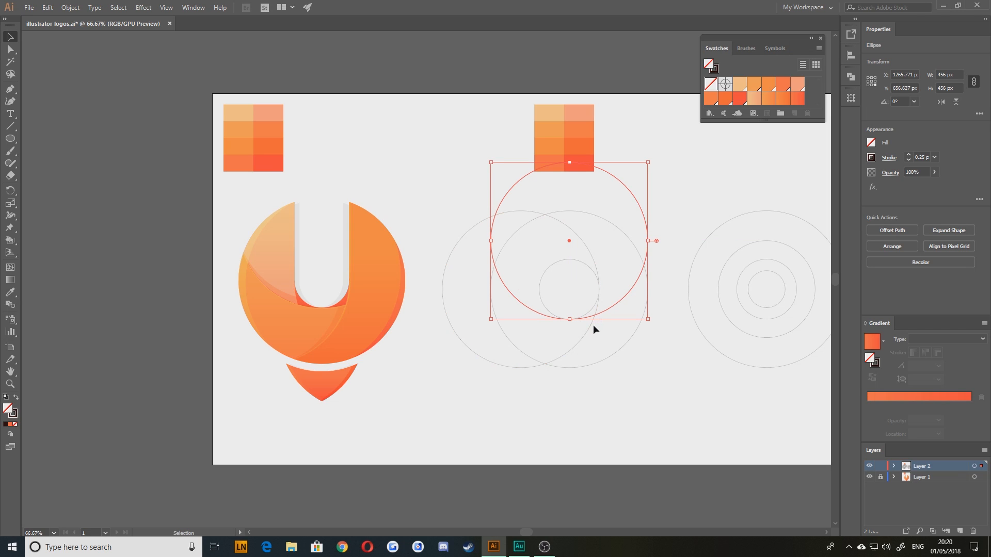
key(ctrl+z)
- Move the two overlapping large circles and the small circle together off the artboard, below and right of it
drag(633, 363, 395, 173)
drag(465, 200, 746, 436)
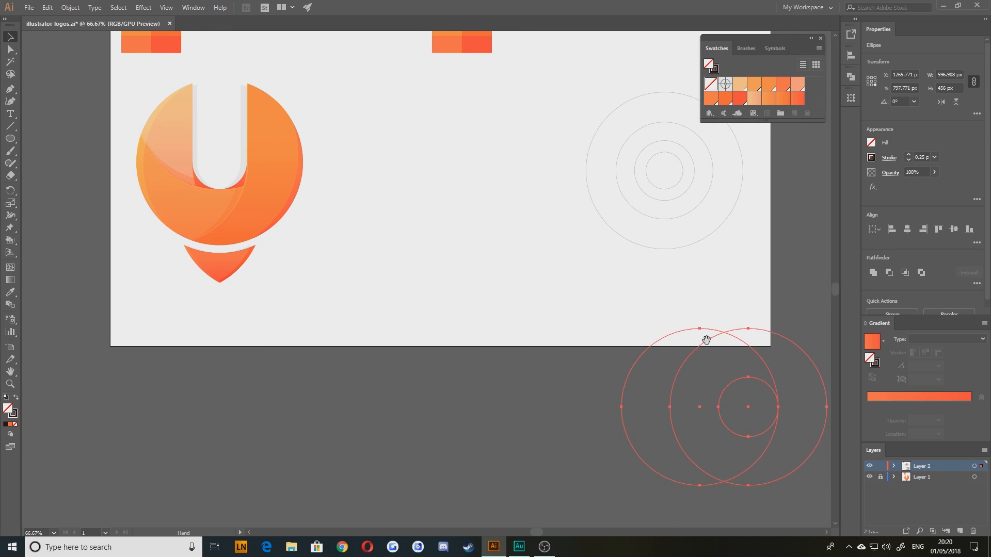
drag(726, 328, 475, 347)
drag(537, 361, 653, 375)
drag(575, 396, 584, 279)
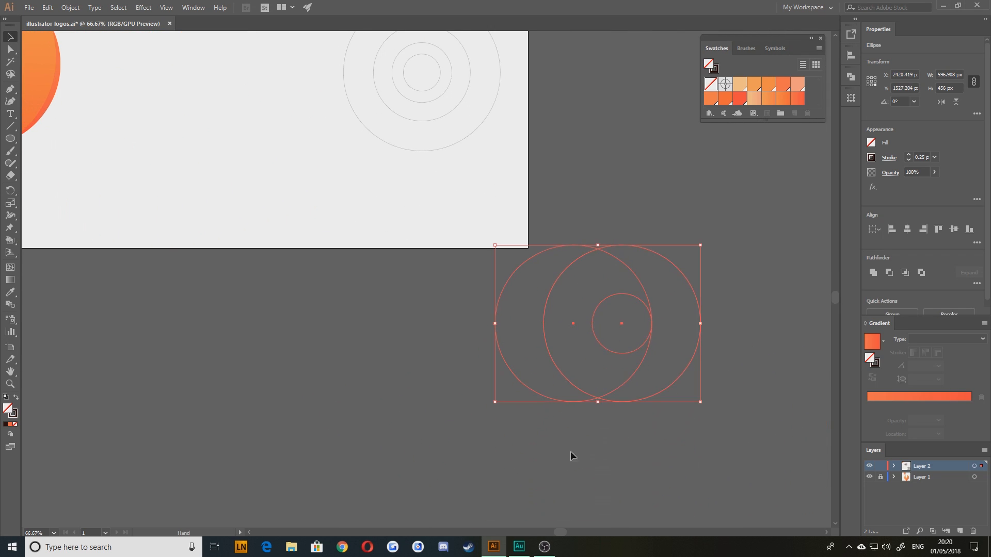
click(566, 439)
- Copy the large circle centred on the small one straight up, so its lowest point meets the bottom of the small circle
drag(623, 403, 623, 354)
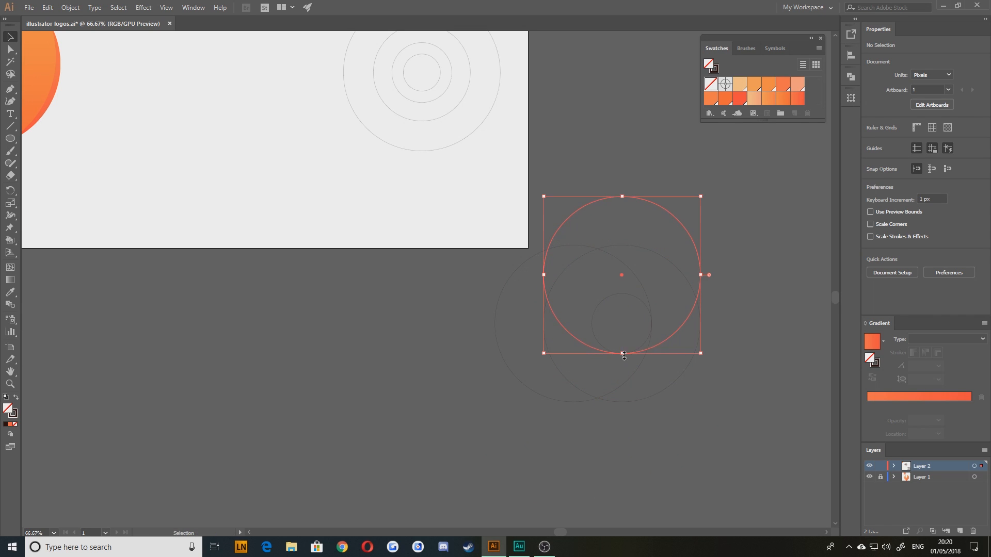
click(368, 360)
drag(399, 313, 432, 359)
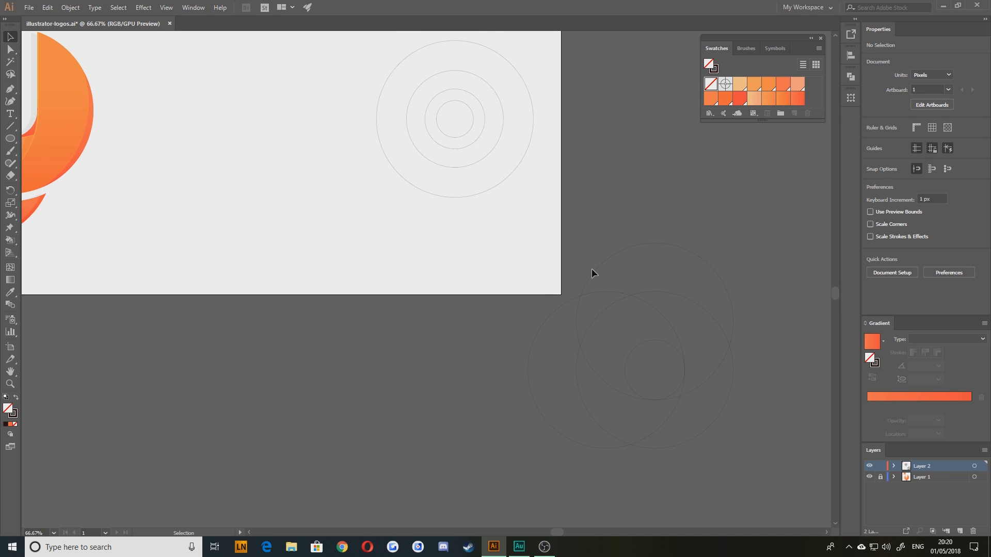
drag(367, 261, 413, 253)
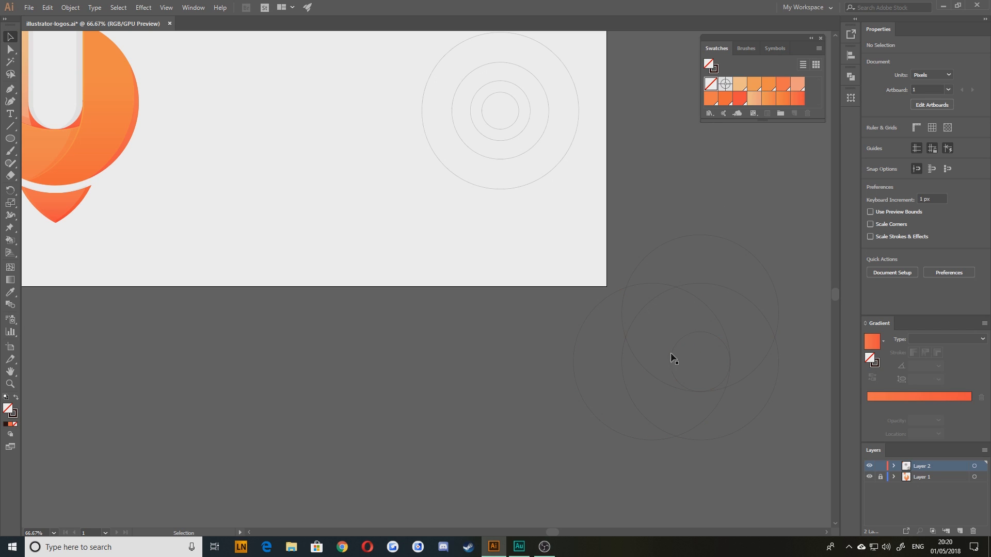
drag(185, 203, 203, 174)
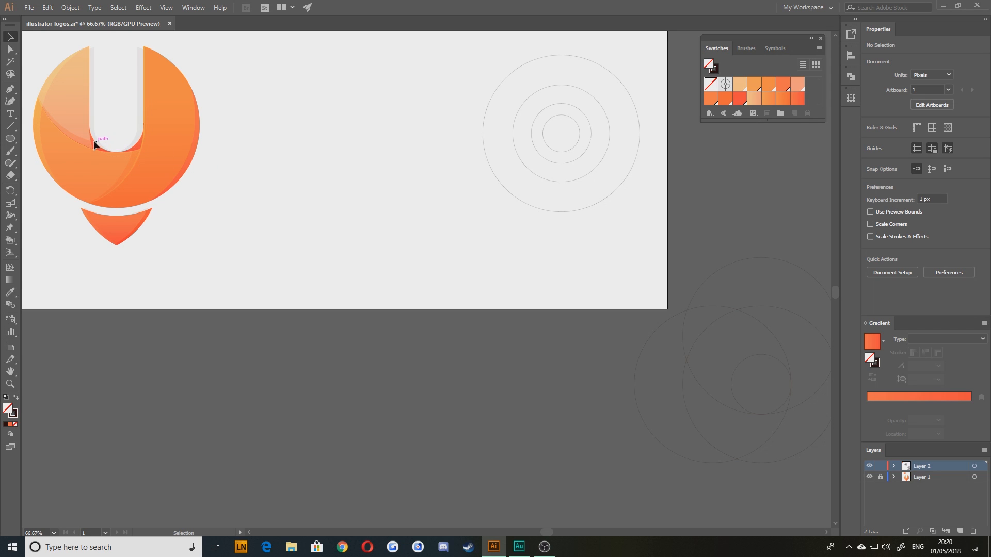
drag(598, 470, 514, 429)
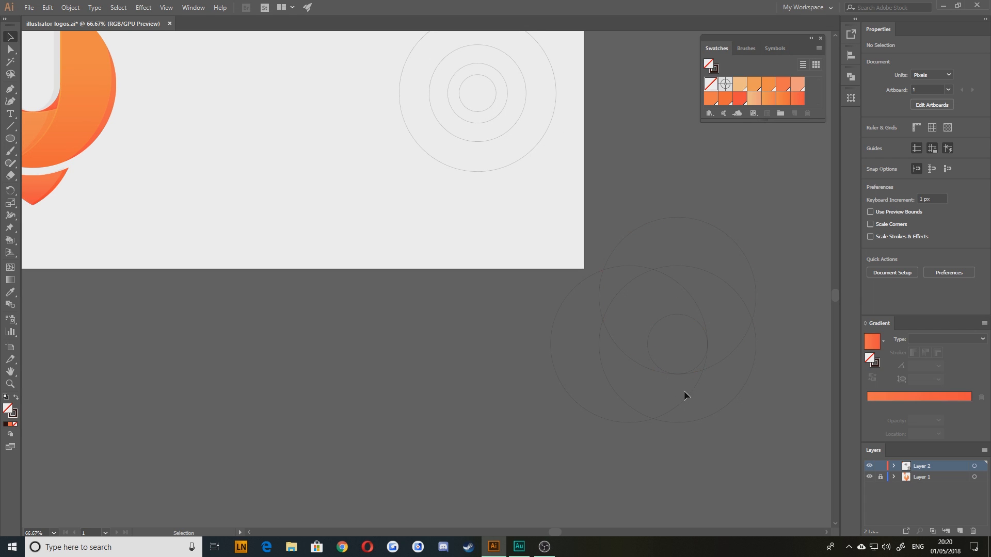
- Copy the centred large circle horizontally to the right, so its left edge meets the left edge of the small circle
drag(607, 383, 657, 370)
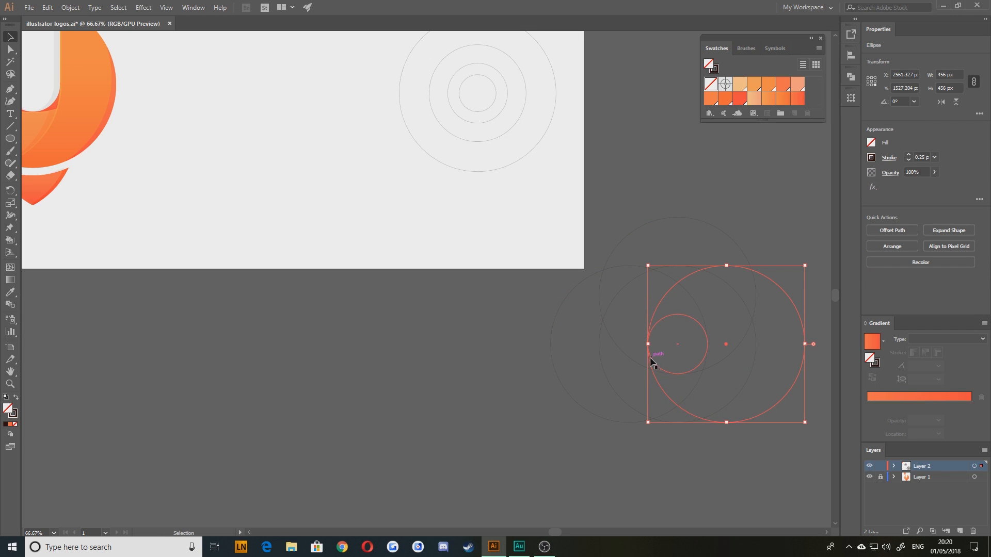
click(482, 382)
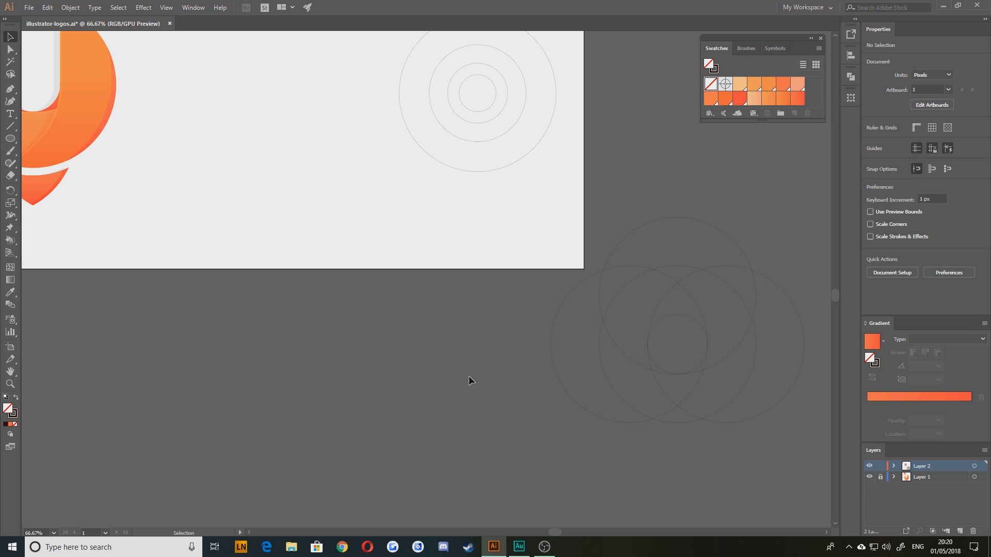
key(space)
drag(653, 387, 638, 405)
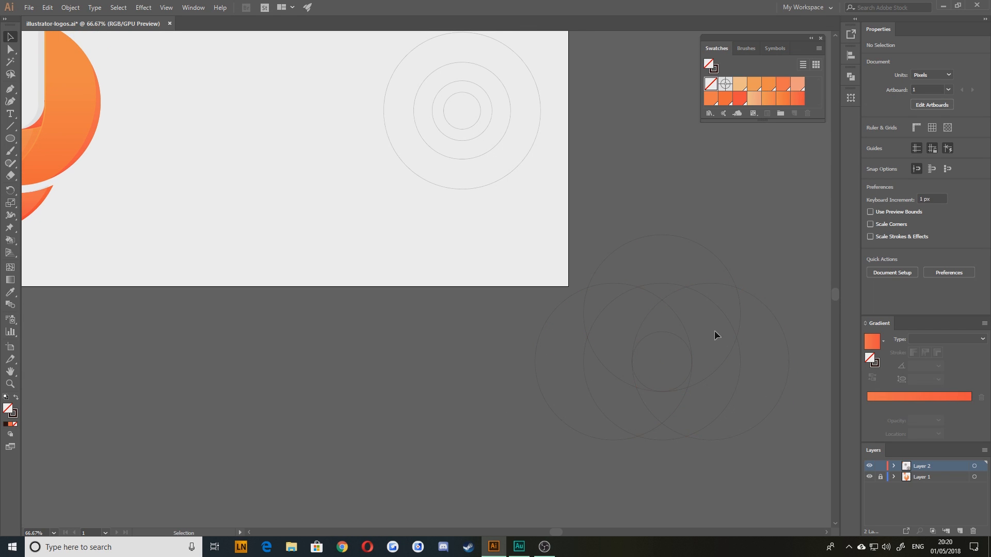
- Move the complete five-circle construction back onto the artboard, between the finished logo and the concentric circles
drag(612, 250, 542, 224)
key(space)
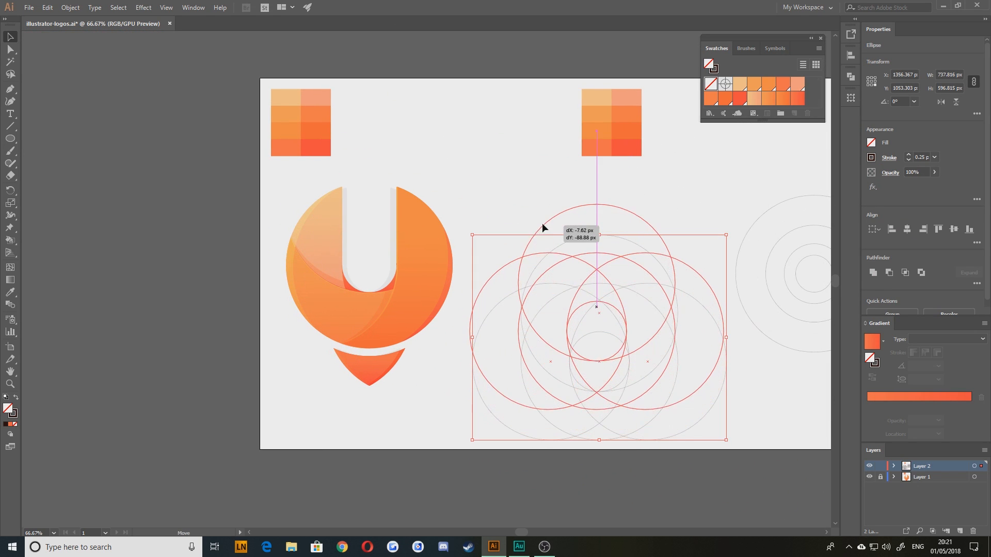
key(space)
drag(611, 339, 580, 280)
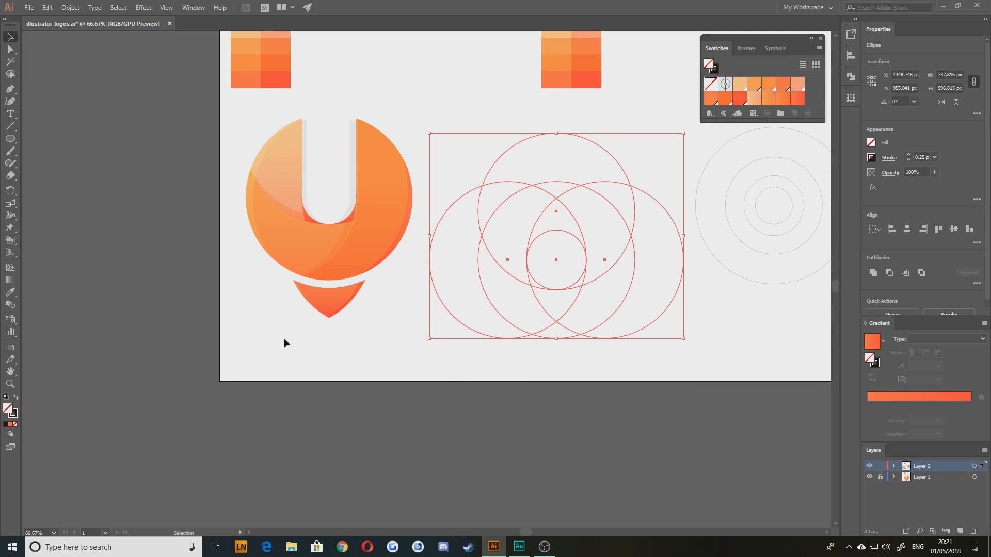
click(359, 343)
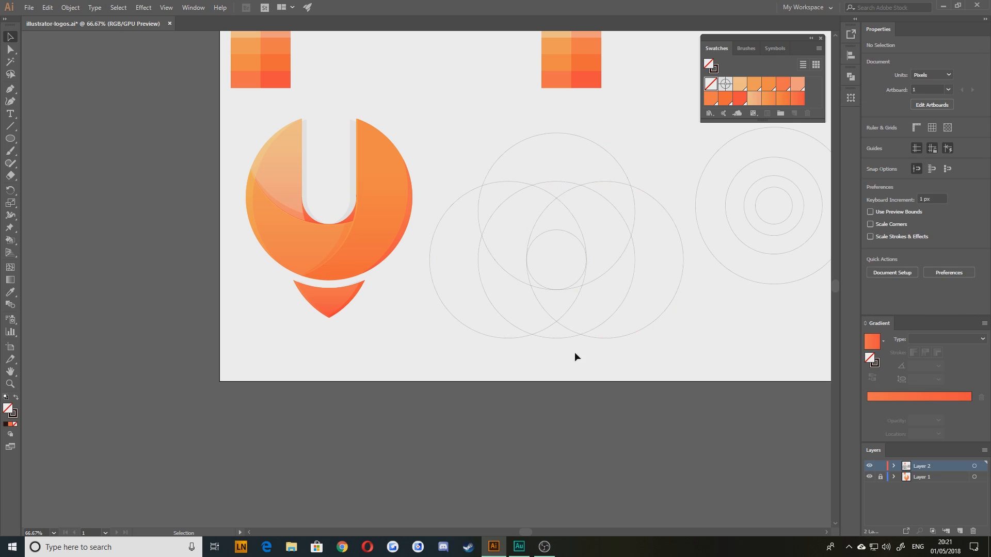
- Try adding three lowered copies of the large circle beneath the centre, right and left of the construction
drag(566, 338, 569, 389)
drag(491, 354, 537, 345)
drag(673, 354, 572, 348)
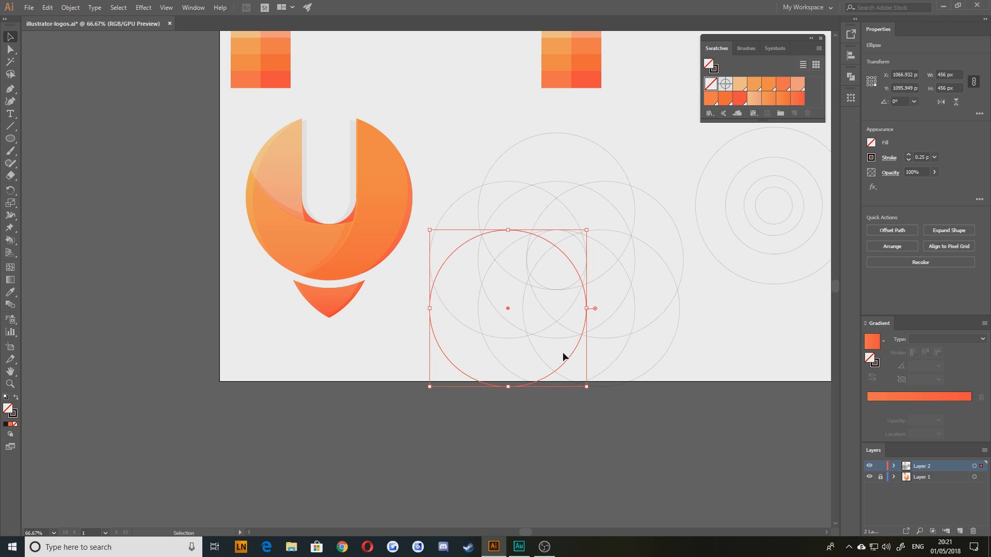
drag(626, 411, 447, 364)
click(455, 363)
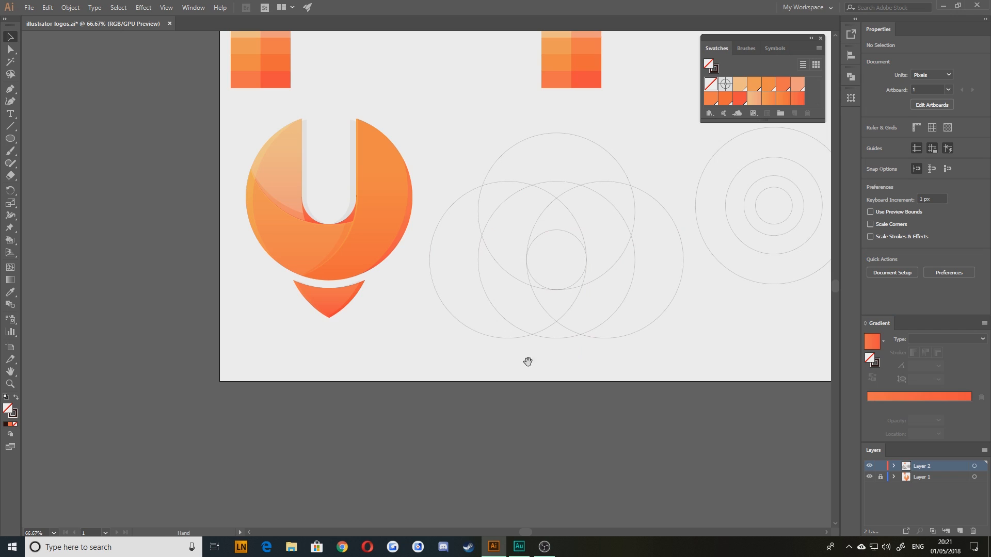
- Use the Shape Builder tool on the five construction circles to remove the outermost left and right crescents
drag(523, 360, 500, 382)
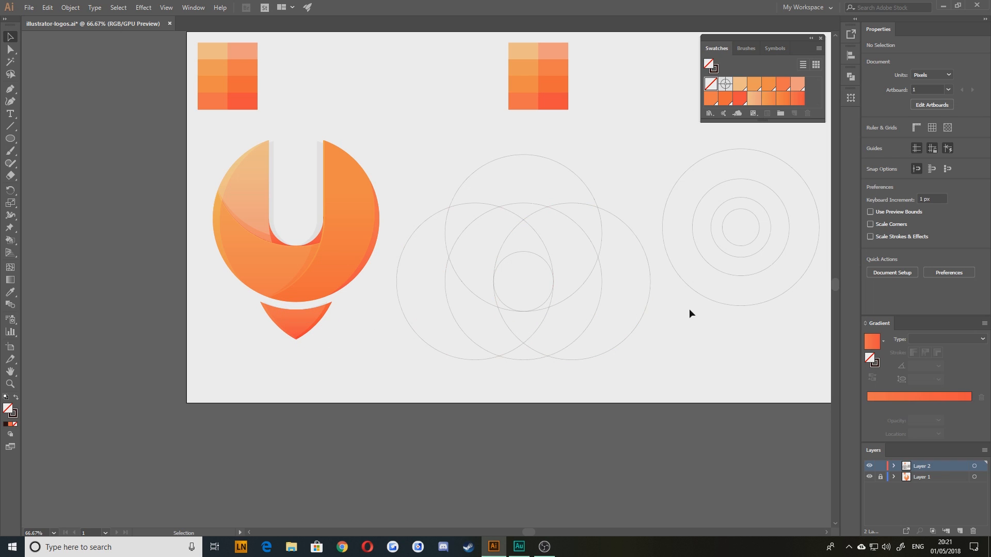
mouse_move(723, 252)
mouse_down()
mouse_move(671, 259)
mouse_move(726, 239)
mouse_up()
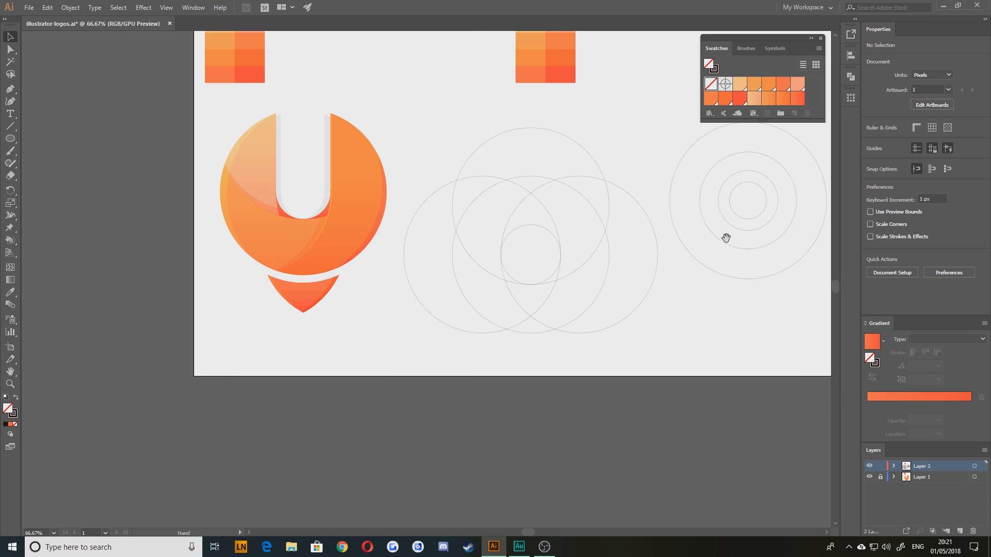
drag(478, 308, 509, 310)
drag(648, 361, 482, 141)
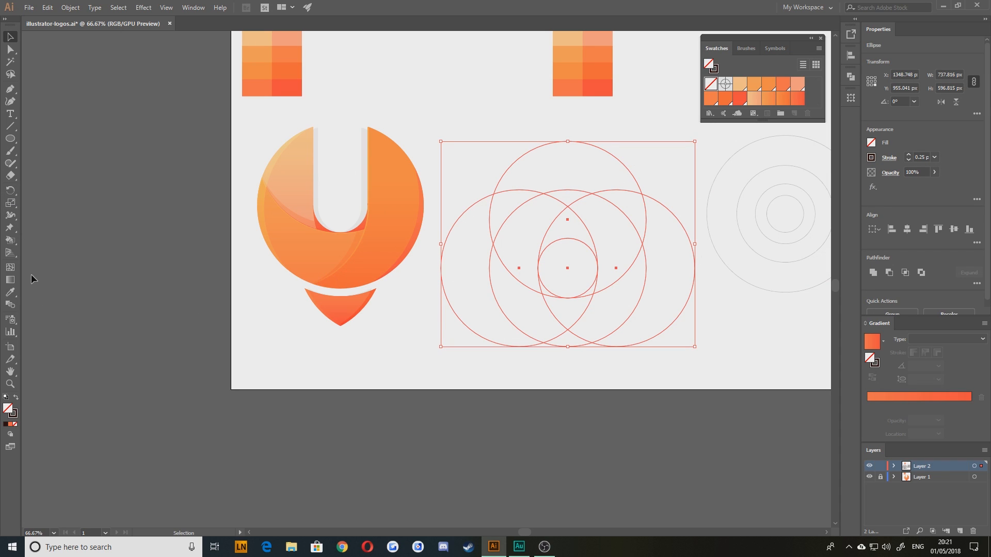
click(10, 241)
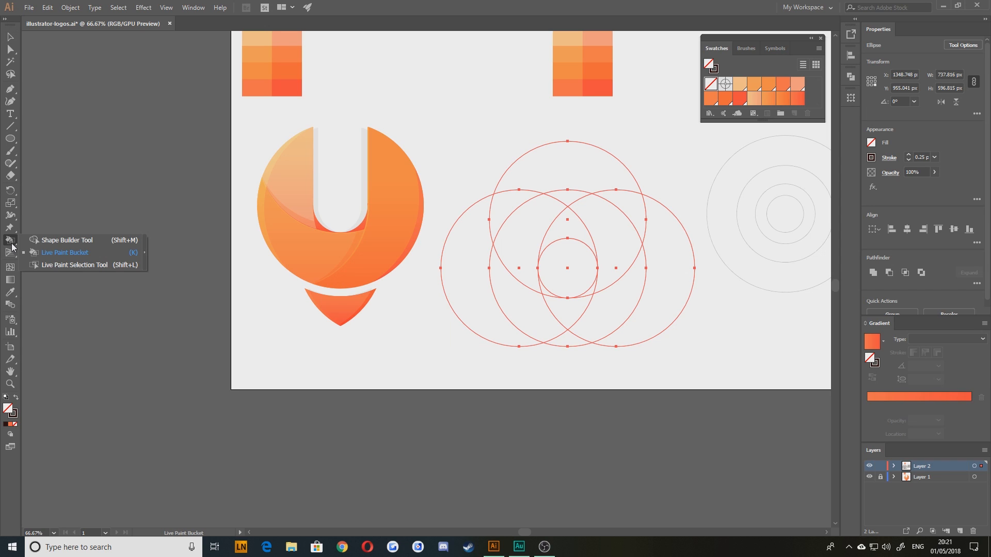
click(63, 241)
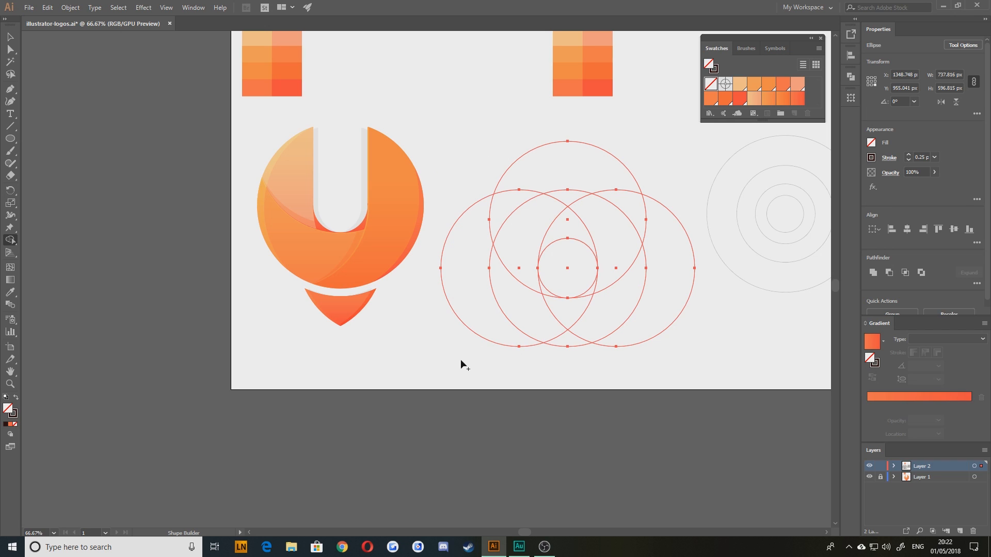
alt+click(457, 232)
alt+click(670, 265)
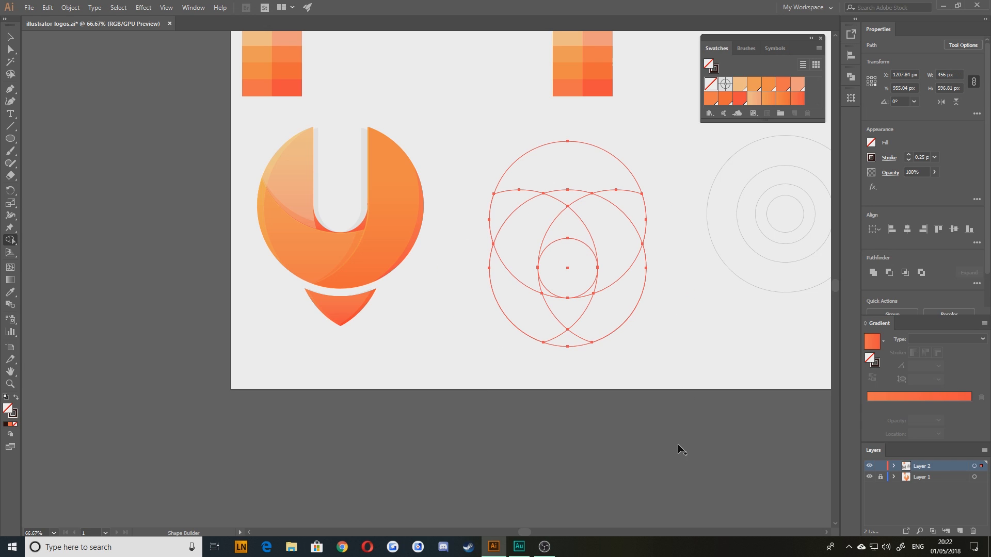
- Undo the removal of the outer left and right crescents so all five construction circles are whole
key(ctrl+z)
key(ctrl+z)
click(10, 37)
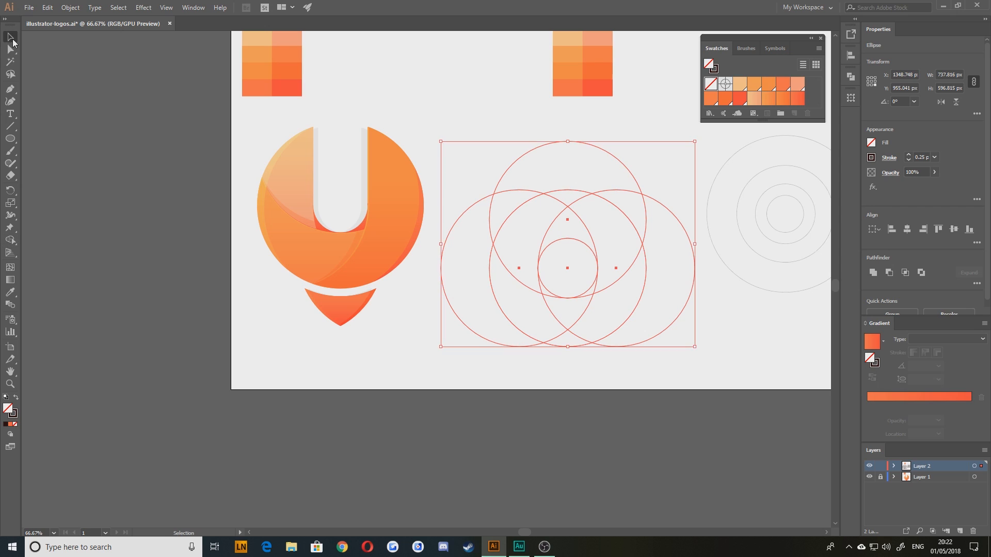
click(77, 94)
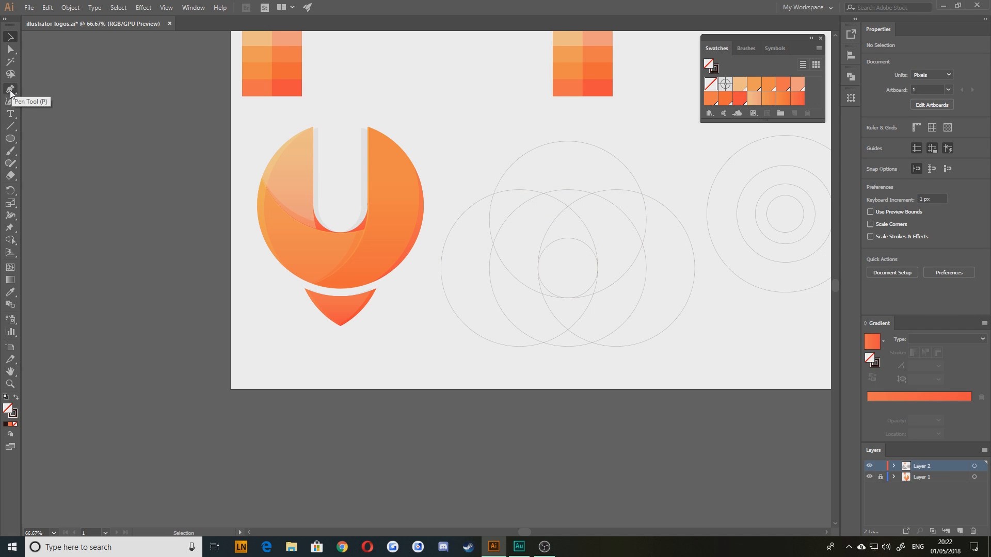
- Draw two vertical lines about 433 px long, running upward from the left and right edges of the small circle
click(10, 127)
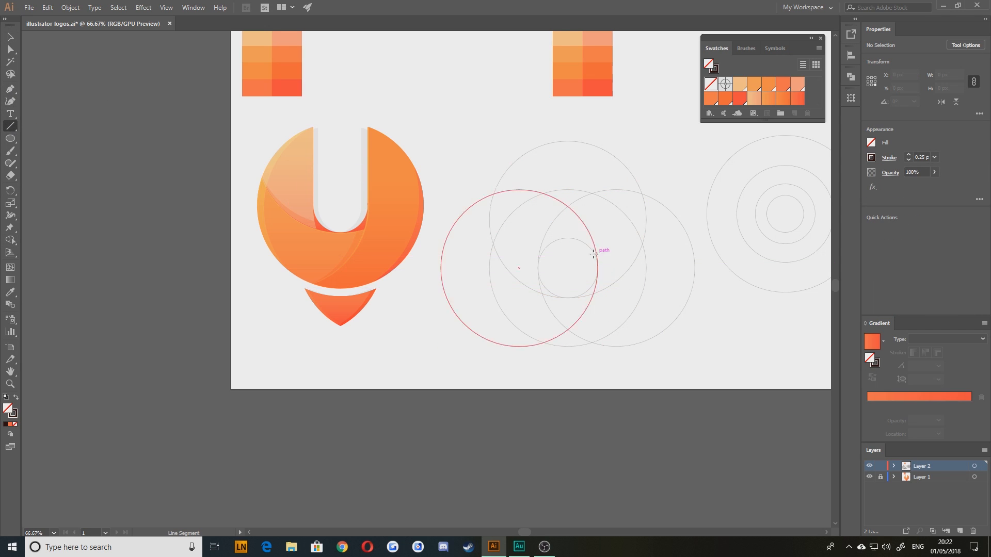
click(542, 270)
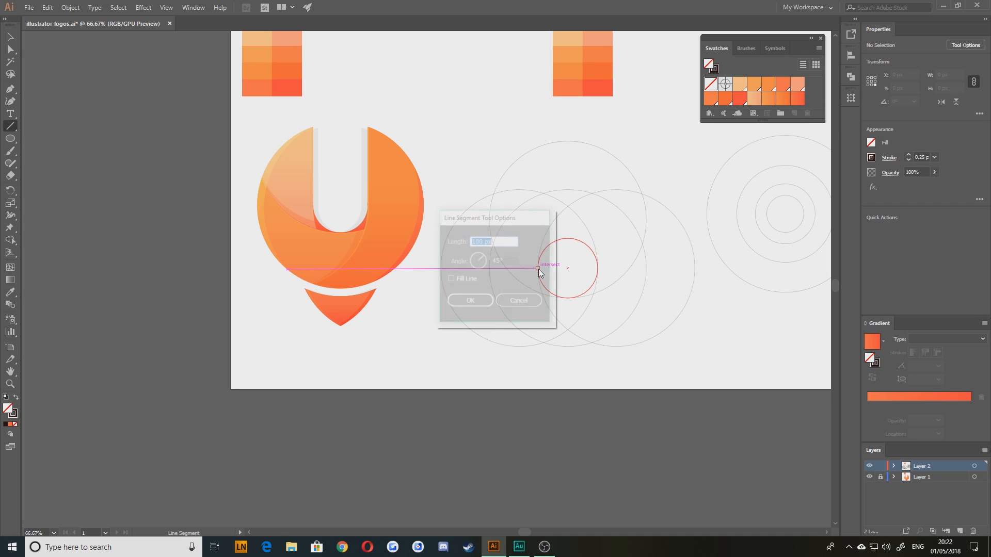
click(523, 302)
drag(538, 268, 537, 118)
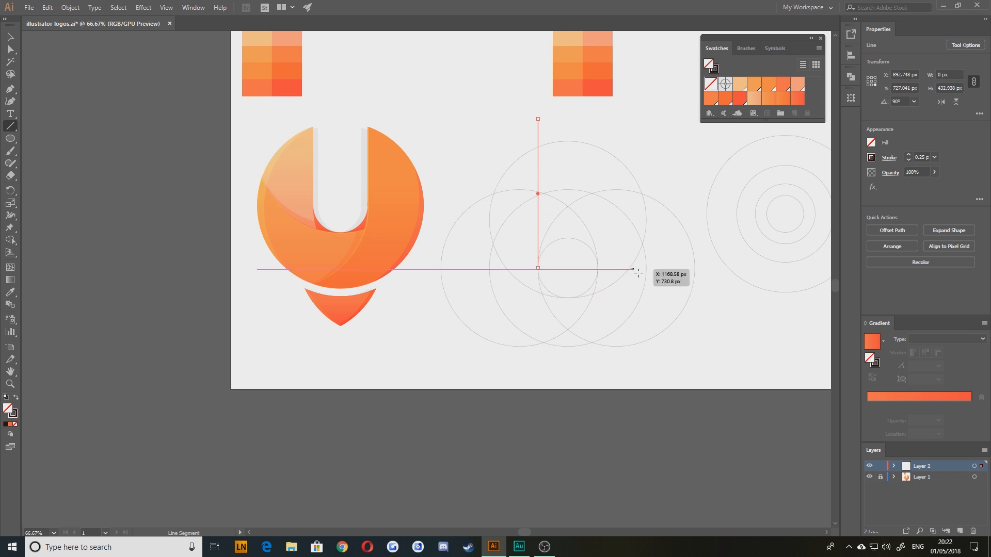
drag(598, 267, 598, 118)
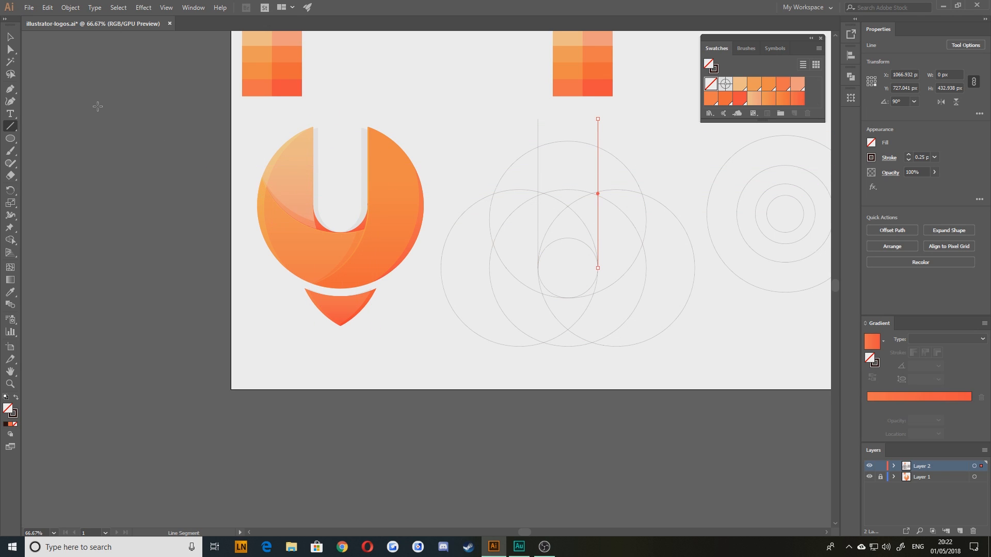
- Use Shape Builder on all circles and lines to remove the outer side crescents and the upper circle's parts outside the two lines
key(v)
click(556, 262)
drag(673, 388, 458, 129)
click(10, 241)
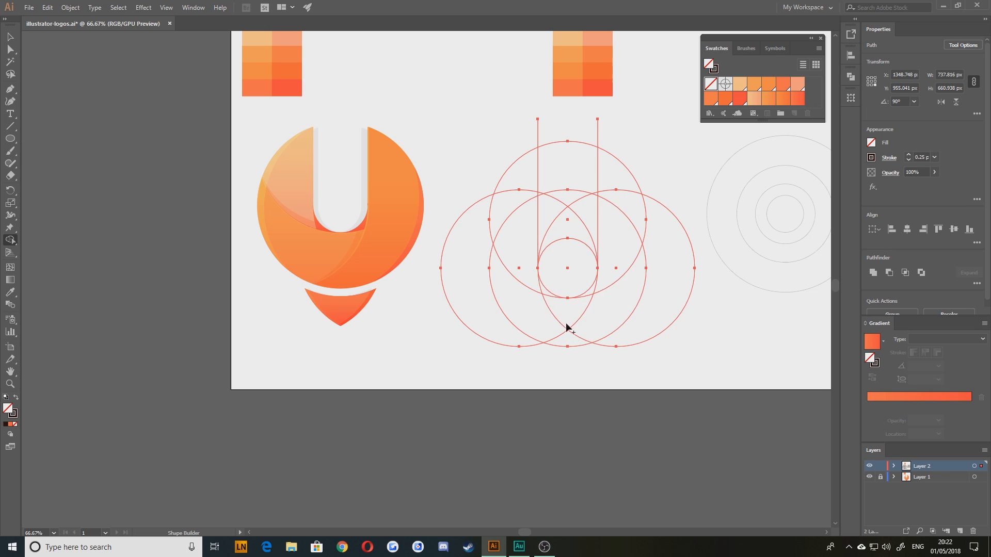
alt+click(658, 222)
drag(463, 185, 473, 222)
drag(620, 126, 479, 127)
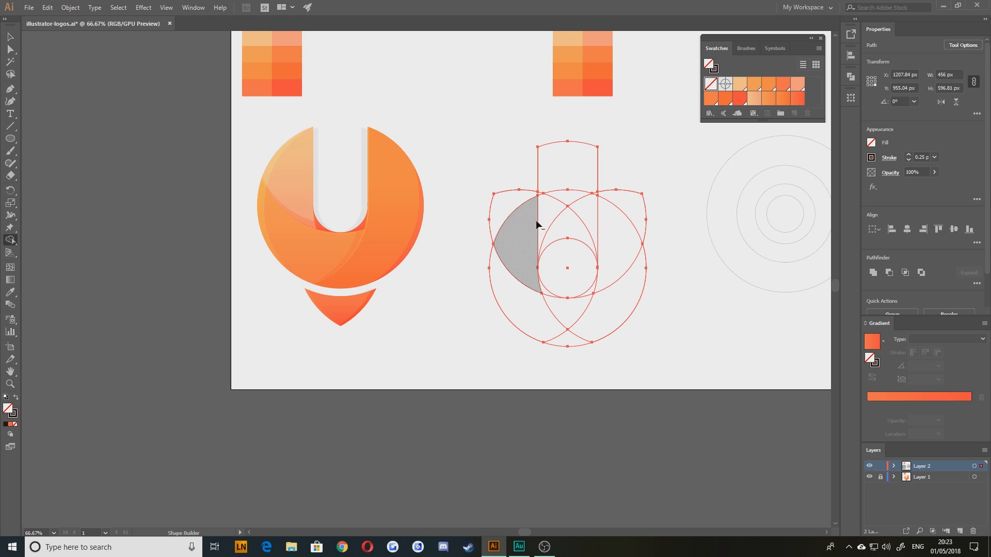
- Merge the regions right of the slot into one large crescent and the lower-left regions into a second crescent with Shape Builder
scroll(535, 224, up, 1)
drag(464, 341, 453, 311)
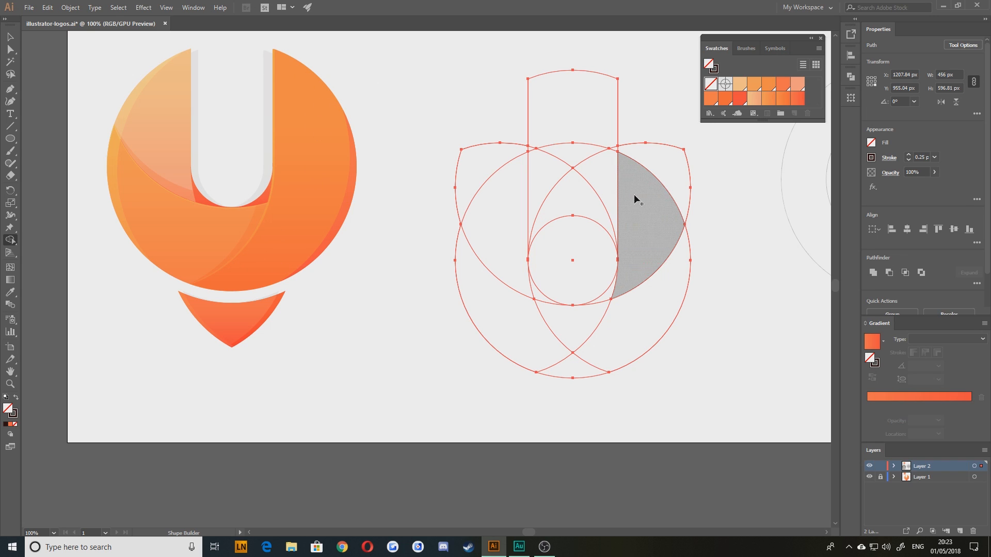
mouse_move(642, 195)
mouse_down()
mouse_move(643, 290)
mouse_move(633, 318)
mouse_move(576, 370)
mouse_up()
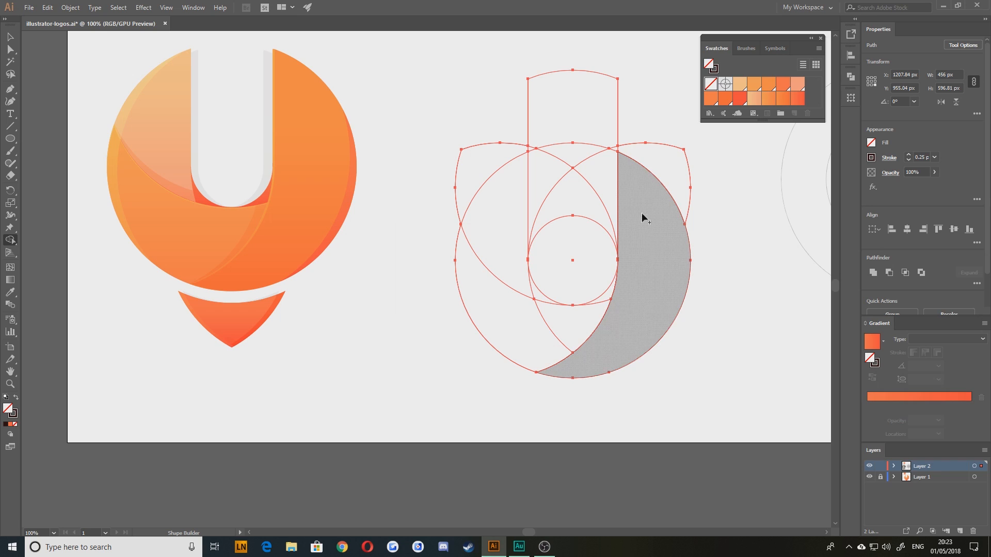
mouse_move(585, 319)
mouse_down()
mouse_move(557, 329)
mouse_move(520, 324)
mouse_up()
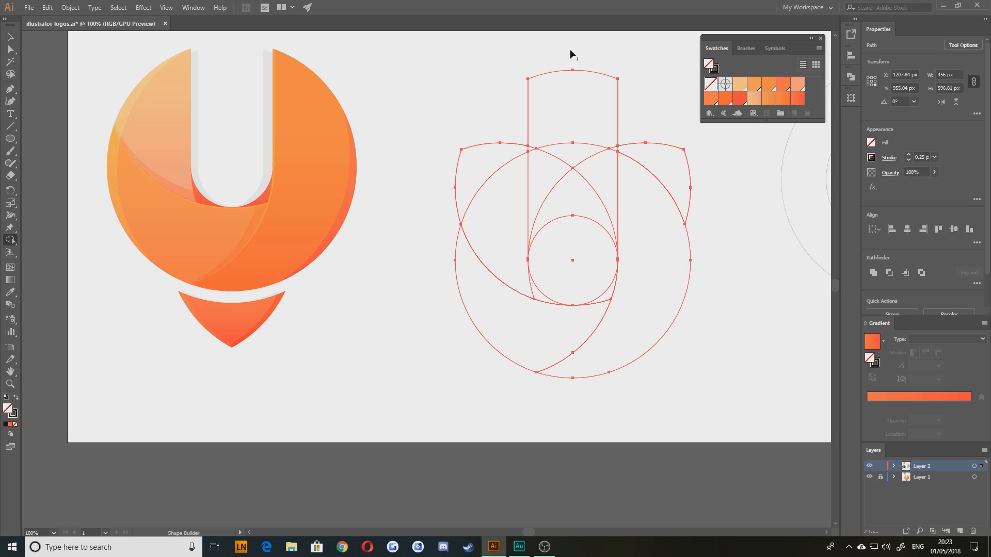
- Remove the regions between the two vertical lines, the protruding line ends and the upper-right leaf with Shape Builder
mouse_move(570, 50)
mouse_down()
mouse_move(564, 166)
mouse_move(581, 182)
mouse_move(555, 162)
mouse_up()
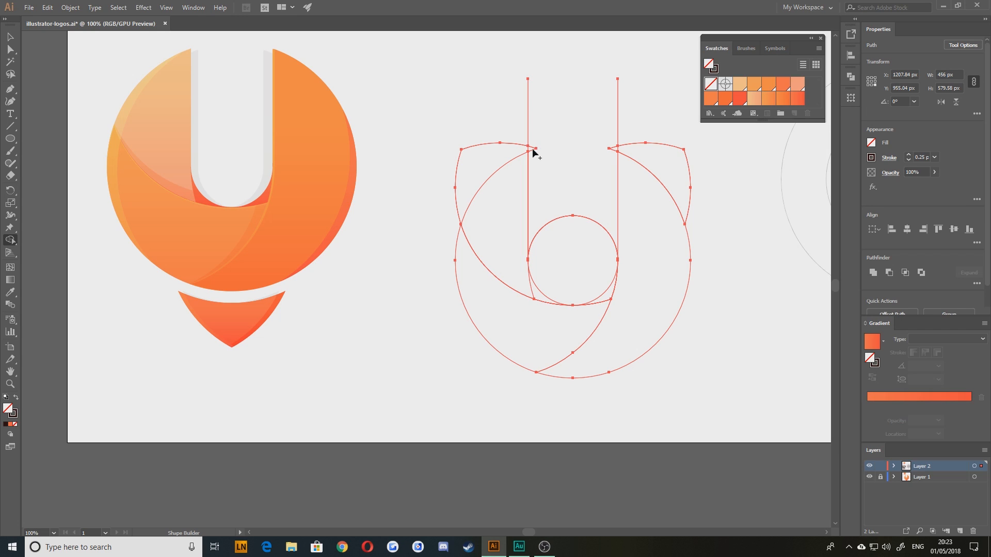
drag(554, 121, 479, 101)
mouse_move(596, 135)
mouse_down()
mouse_move(646, 154)
mouse_move(615, 152)
mouse_up()
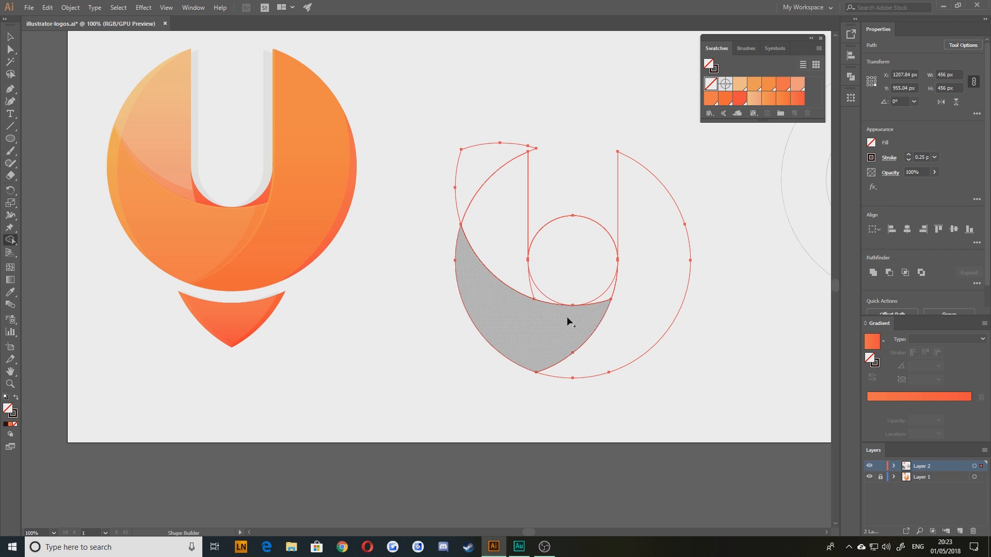
- Try moving the small circle straight up between the two vertical lines
click(9, 37)
click(539, 222)
drag(572, 216, 572, 94)
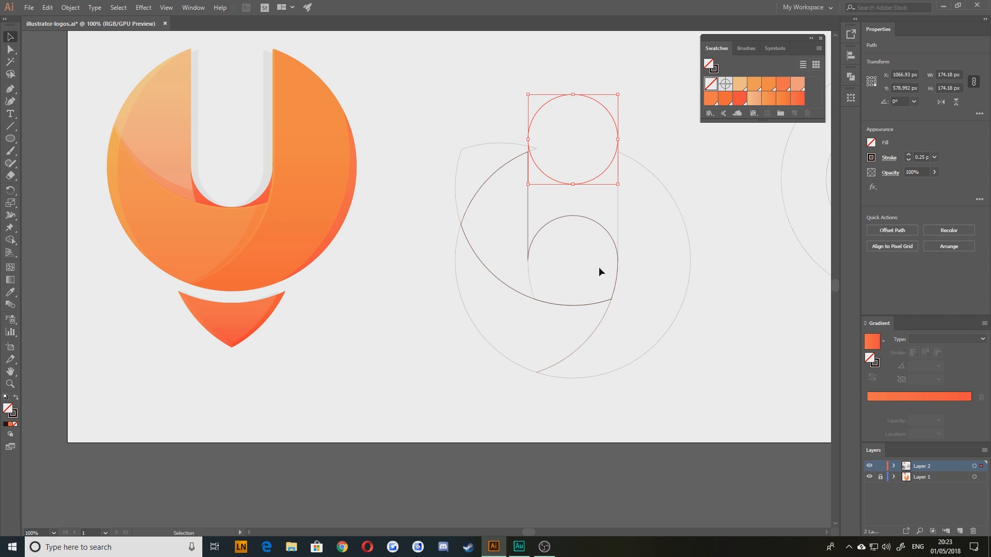
key(ctrl+z)
- Try pulling the leaf, upper-left piece, both crescents, slot sliver and small circle apart to check that they are separate shapes
mouse_move(701, 393)
mouse_down()
mouse_move(460, 93)
mouse_move(440, 126)
mouse_up()
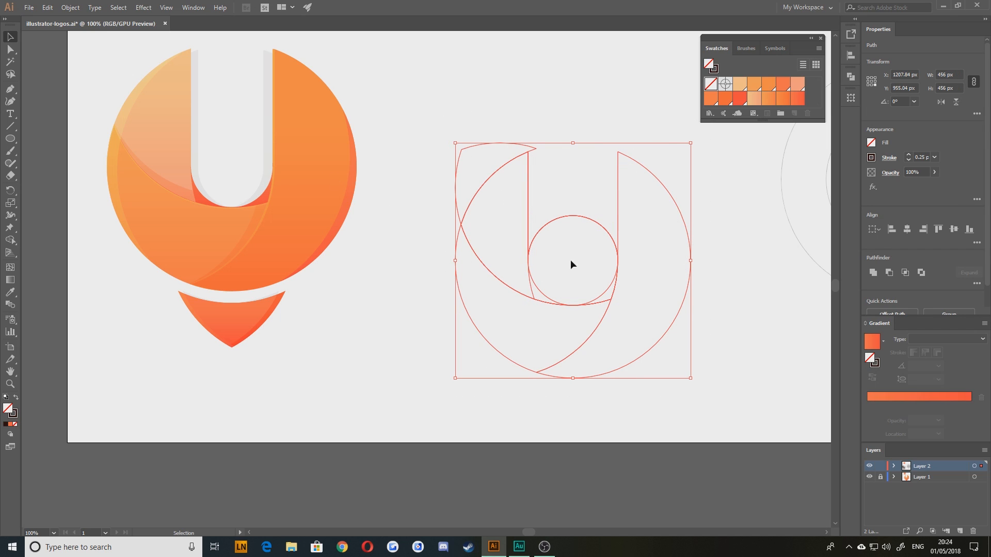
click(10, 240)
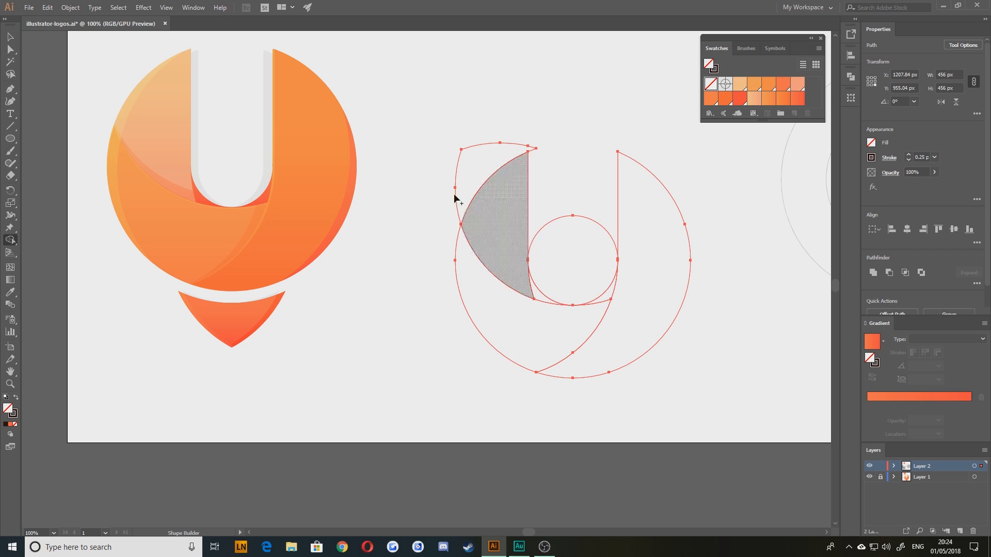
click(10, 37)
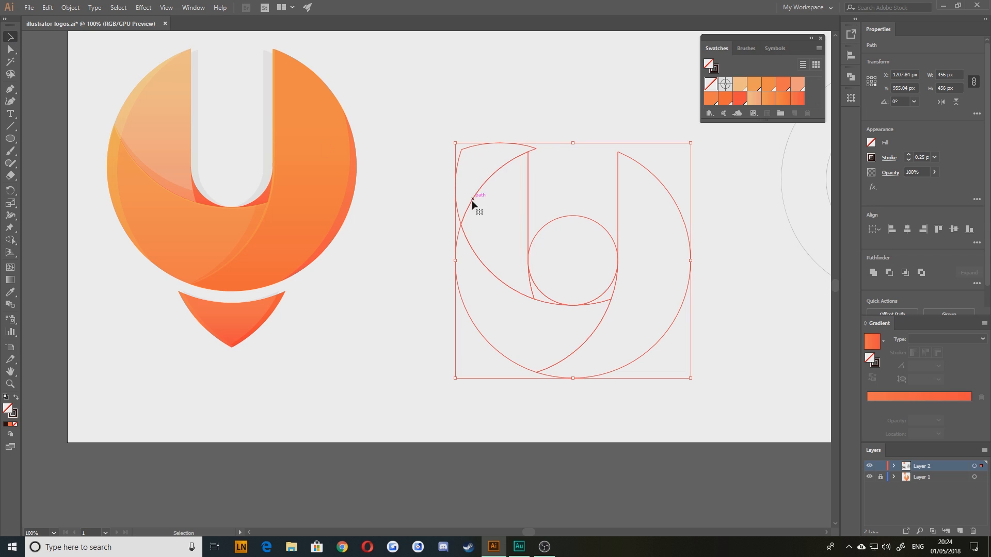
click(378, 211)
click(462, 150)
drag(457, 157, 396, 99)
drag(493, 173, 519, 105)
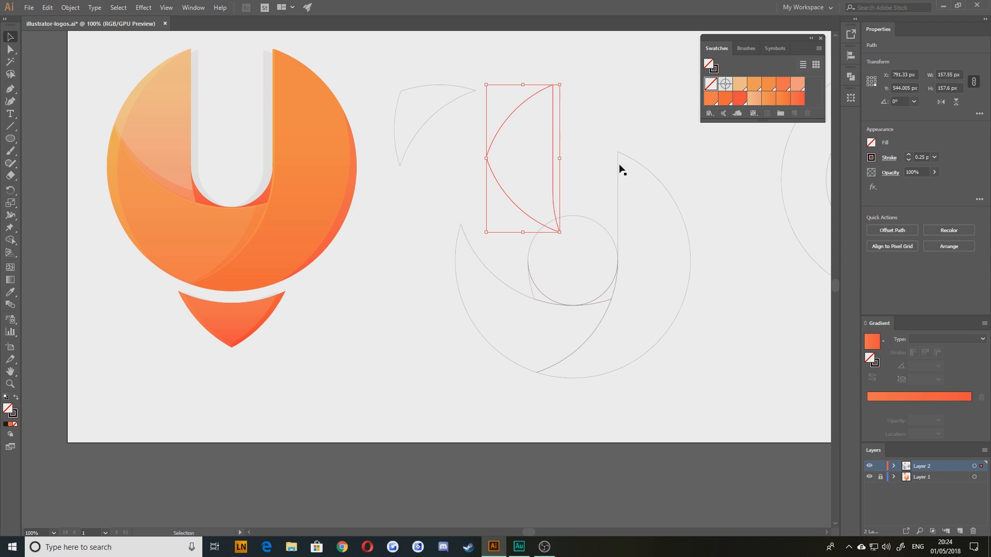
drag(644, 168, 685, 142)
drag(469, 316, 428, 359)
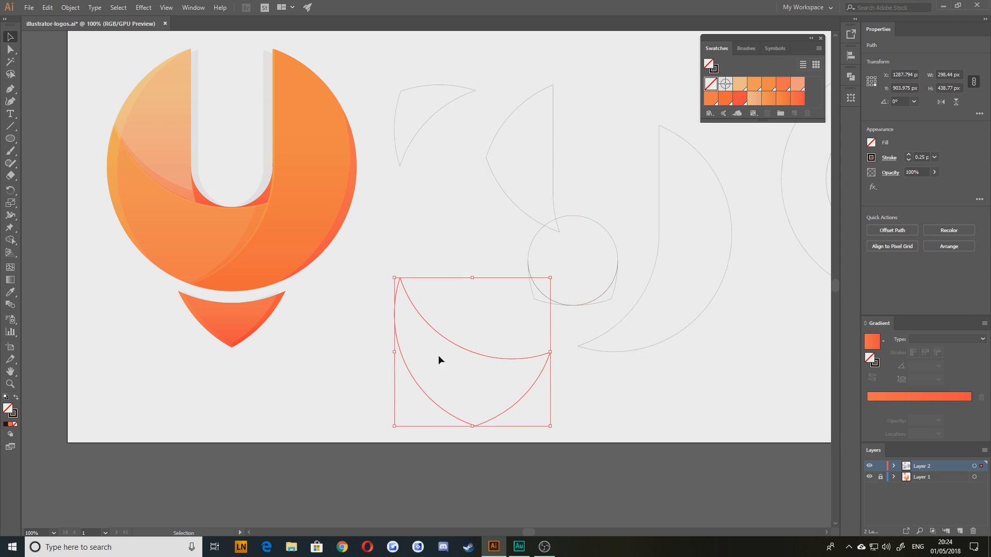
drag(533, 296, 511, 331)
drag(531, 261, 417, 278)
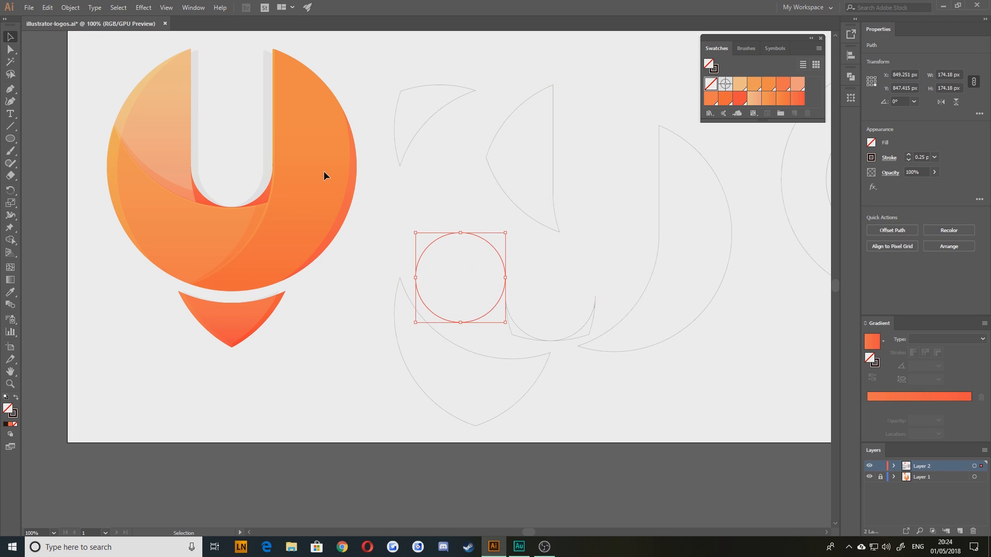
- Undo the moves that pulled the logo pieces apart
key(ctrl+z)
key(ctrl+z)
key(ctrl+z)
key(ctrl+z)
key(ctrl+z)
key(ctrl+z)
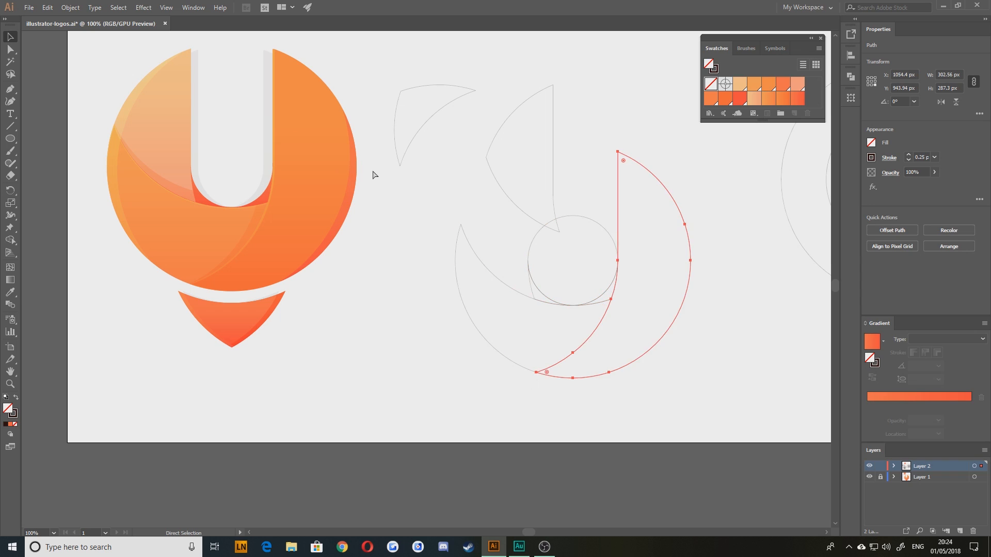
key(ctrl+z)
- Rotate the upper-left leaf 135° so it points downward and place it beneath the circular body as the logo's tail
click(460, 184)
click(457, 166)
drag(453, 139, 485, 224)
drag(469, 190, 477, 405)
click(392, 391)
- Scale the whole logo outline up to about 489 px wide and 580 px high, keeping the tail centred beneath the body
drag(668, 429, 438, 101)
drag(458, 198, 416, 87)
drag(403, 216, 468, 263)
drag(459, 376, 444, 404)
click(307, 442)
drag(627, 379, 465, 154)
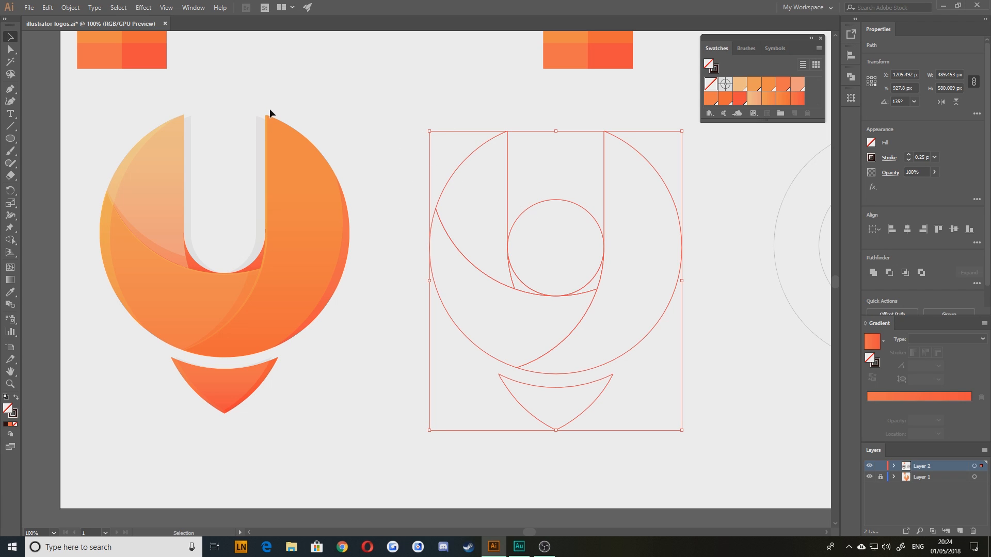
- Move the concentric circles out of the way and shift the logo outline and its colour palette to the right
click(399, 128)
drag(455, 125, 292, 116)
drag(603, 112, 773, 368)
scroll(678, 287, down, 3)
drag(665, 236, 773, 139)
scroll(645, 278, up, 2)
drag(478, 109, 462, 53)
drag(497, 192, 408, 193)
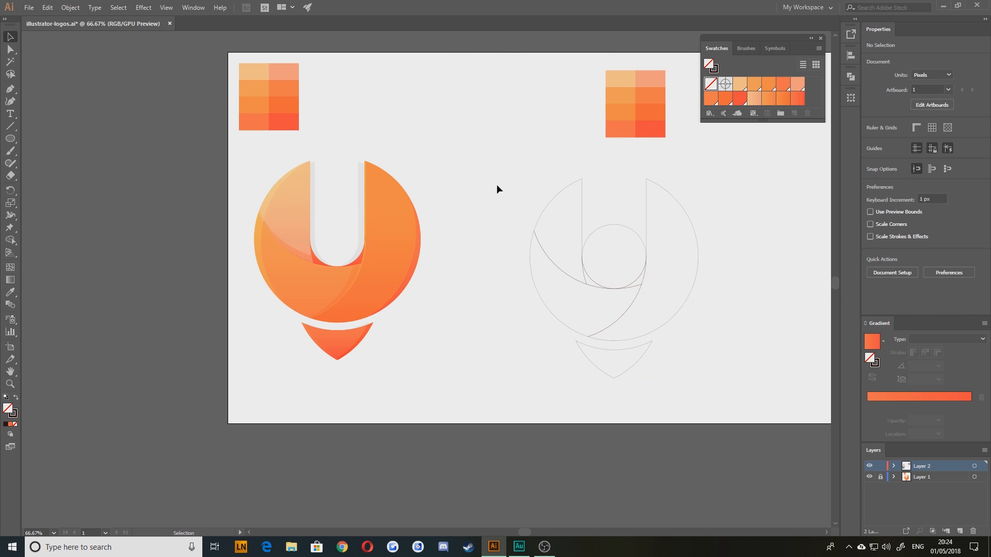
- Fill all pieces of the logo outline with the light orange sampled from the first palette square
drag(524, 223, 447, 206)
scroll(505, 222, up, 1)
drag(516, 177, 454, 227)
drag(327, 185, 667, 479)
key(i)
click(501, 38)
key(v)
click(402, 139)
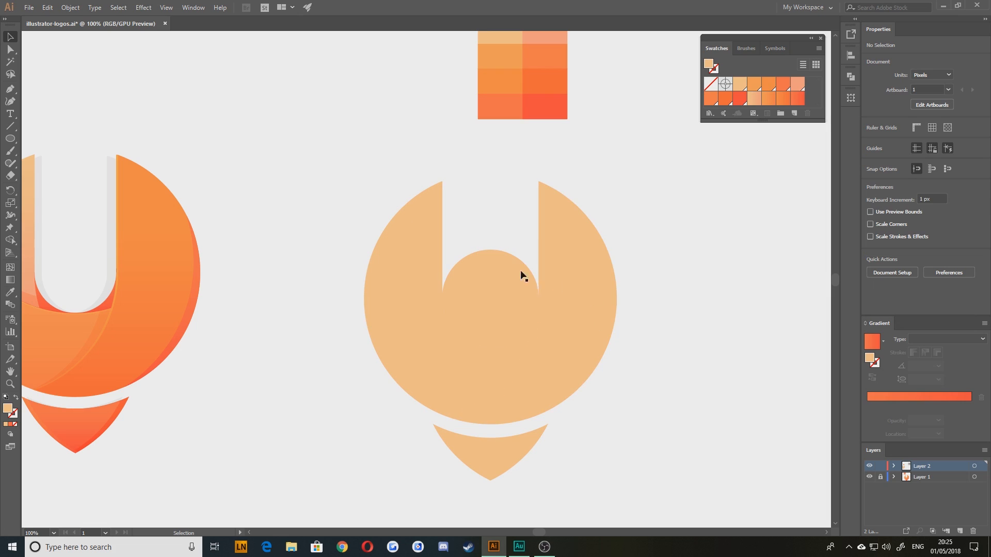
- Try deleting the small circle in the centre of the logo
drag(328, 397, 354, 354)
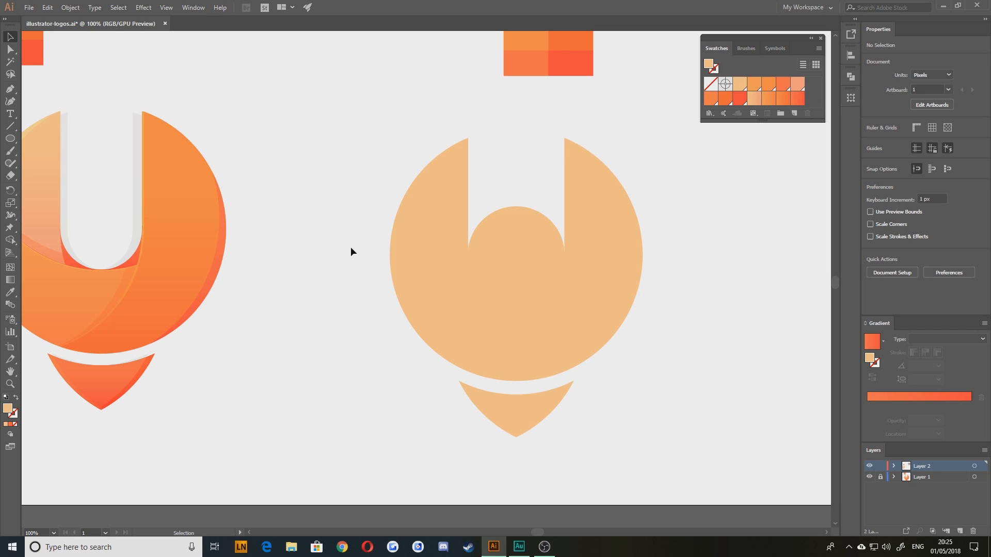
click(509, 222)
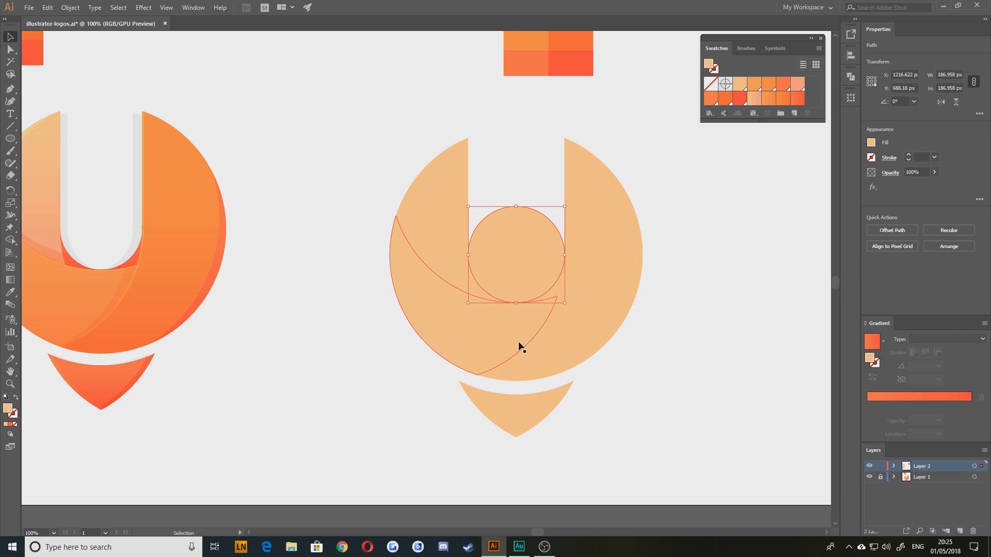
key(Delete)
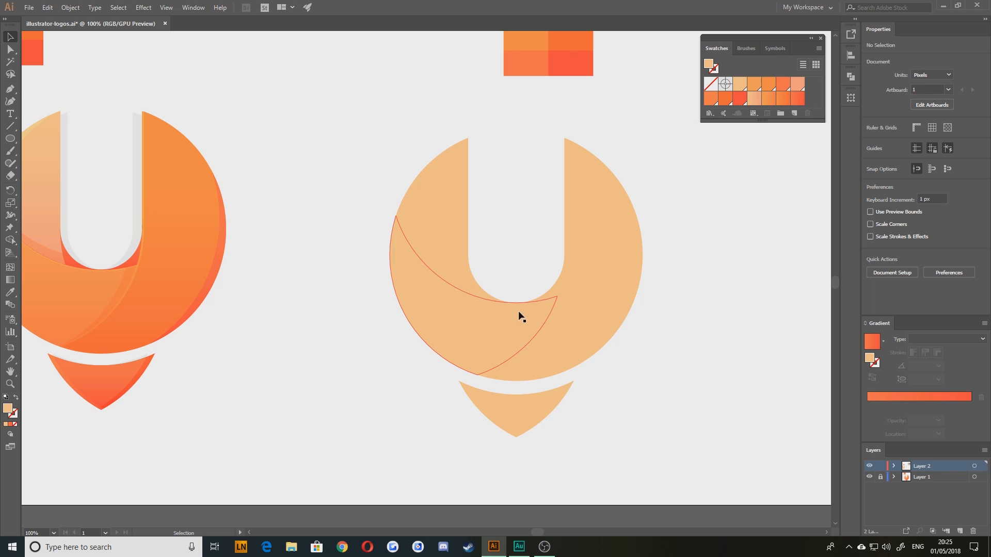
key(ctrl+z)
- Fill the small centre circle with the light grey background colour using the Eyedropper
key(space)
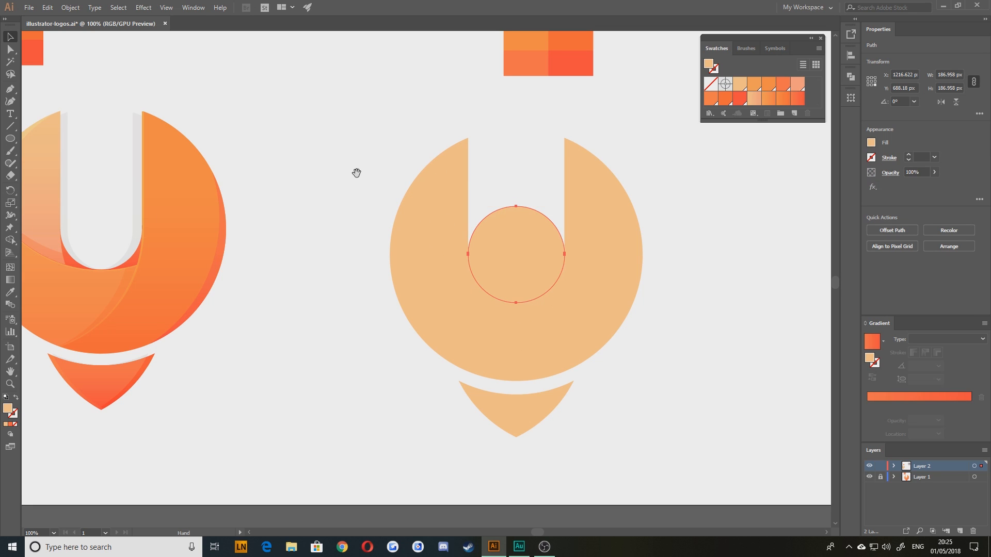
drag(360, 166, 445, 176)
key(i)
click(440, 161)
key(v)
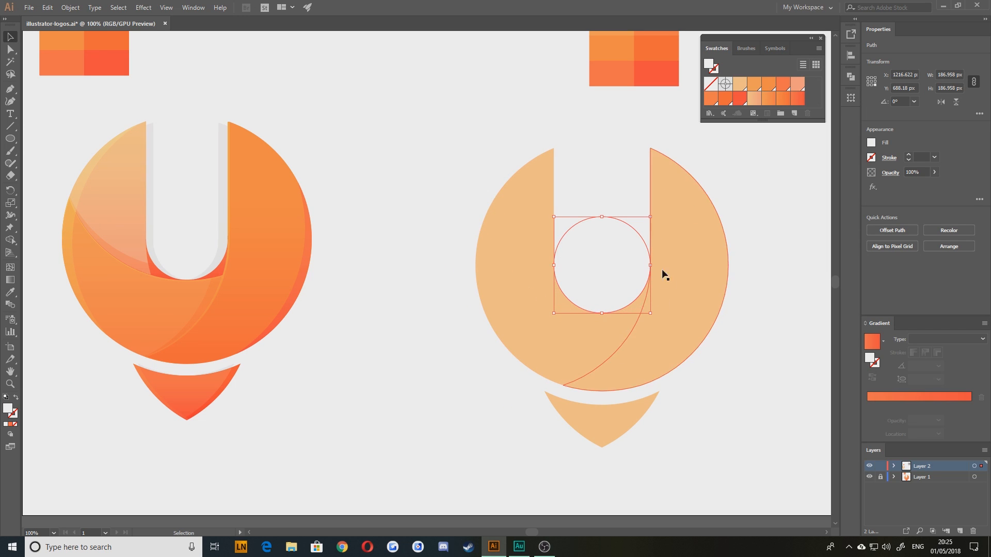
click(473, 89)
- Fill the upper-left piece of the logo with the lightest gradient swatch, light orange to peach
key(space)
drag(648, 299, 601, 281)
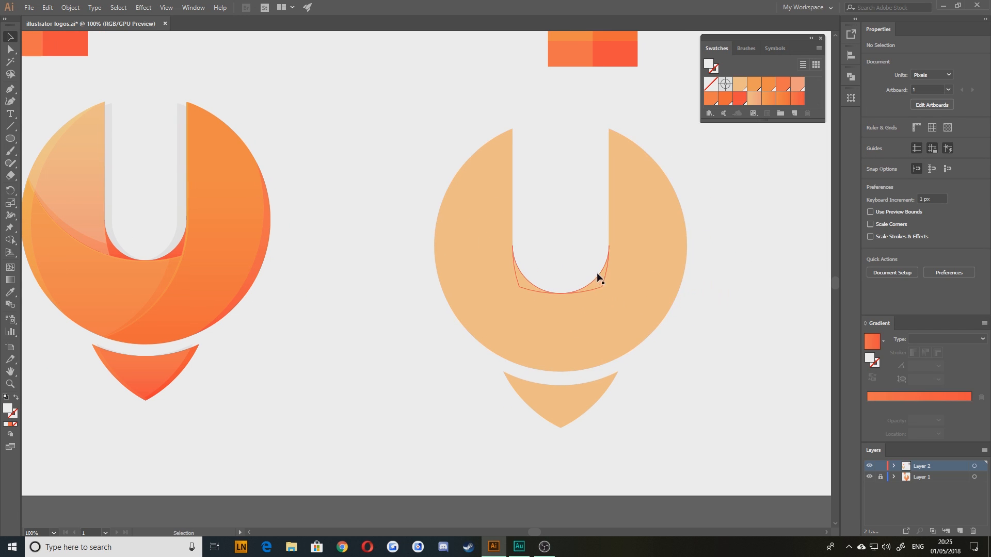
click(601, 281)
key(space)
drag(660, 303, 624, 353)
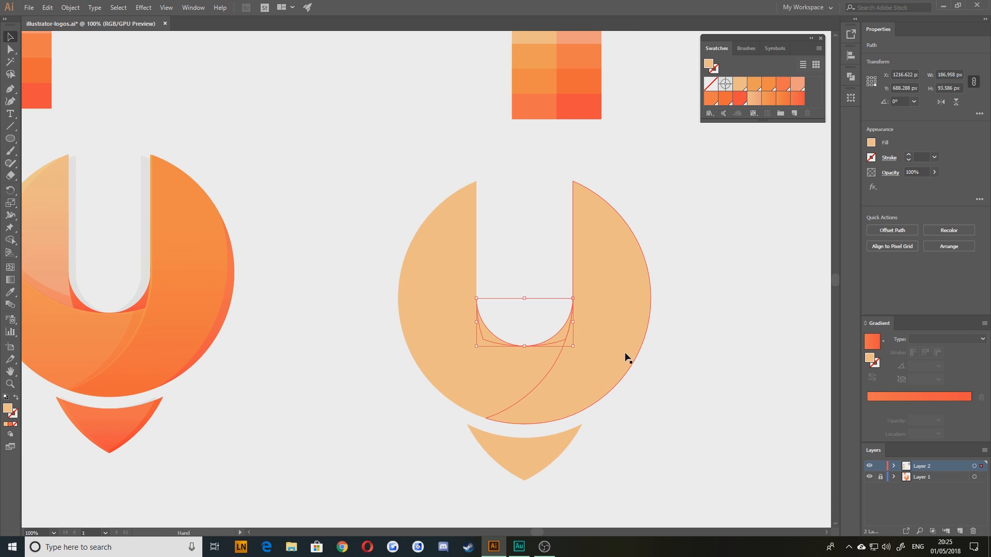
scroll(619, 342, down, 1)
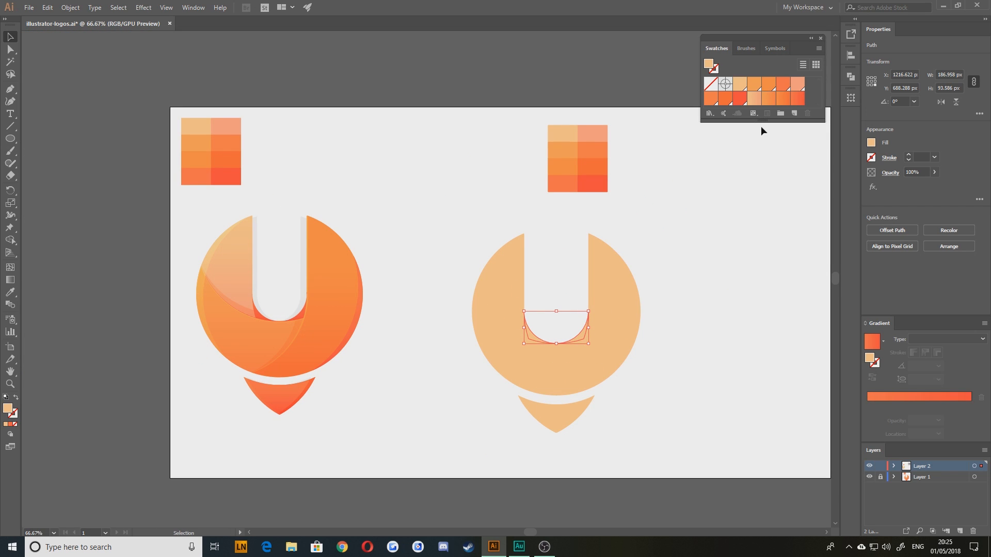
click(507, 263)
click(754, 98)
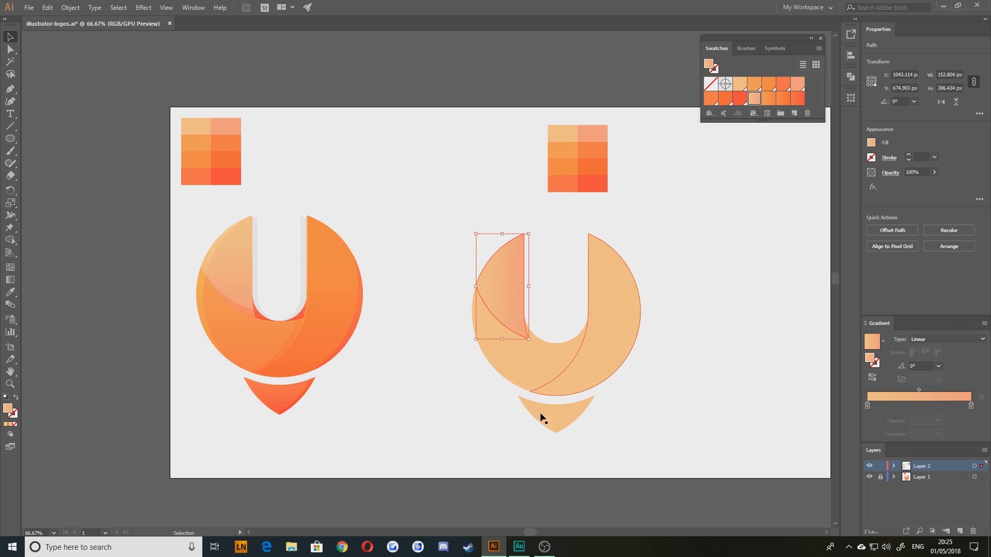
- Fill the logo's lower-left piece with the second gradient swatch and the large right piece with the third gradient swatch
click(522, 369)
click(767, 101)
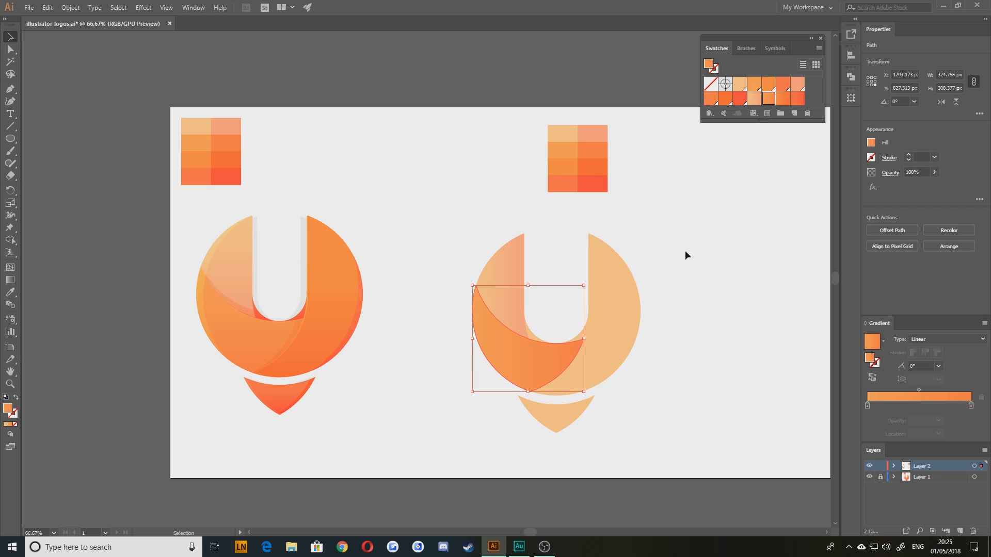
click(608, 327)
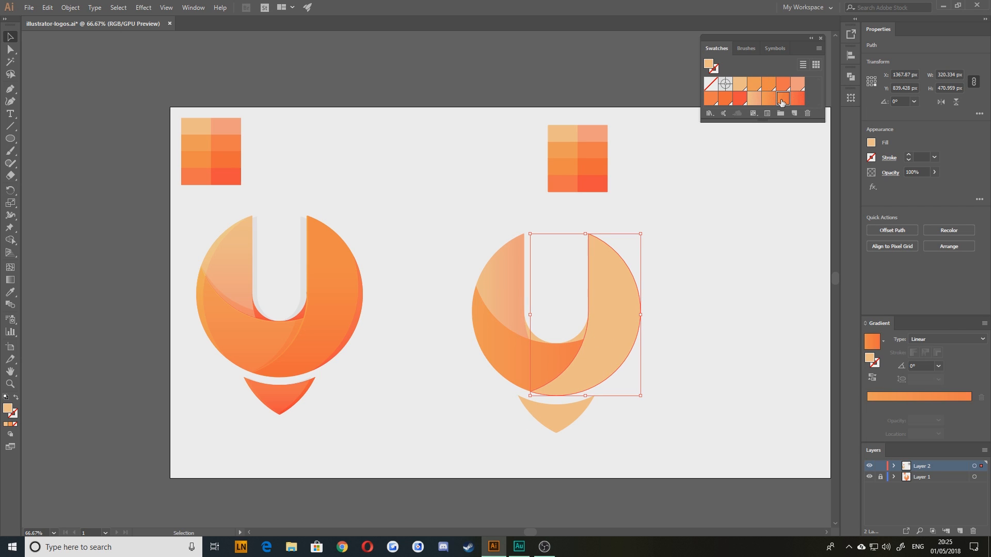
click(781, 101)
- Fill the logo's pointed bottom tip and the inner crescent with the darkest gradient swatch, orange to red
click(565, 415)
shift+click(537, 333)
click(797, 99)
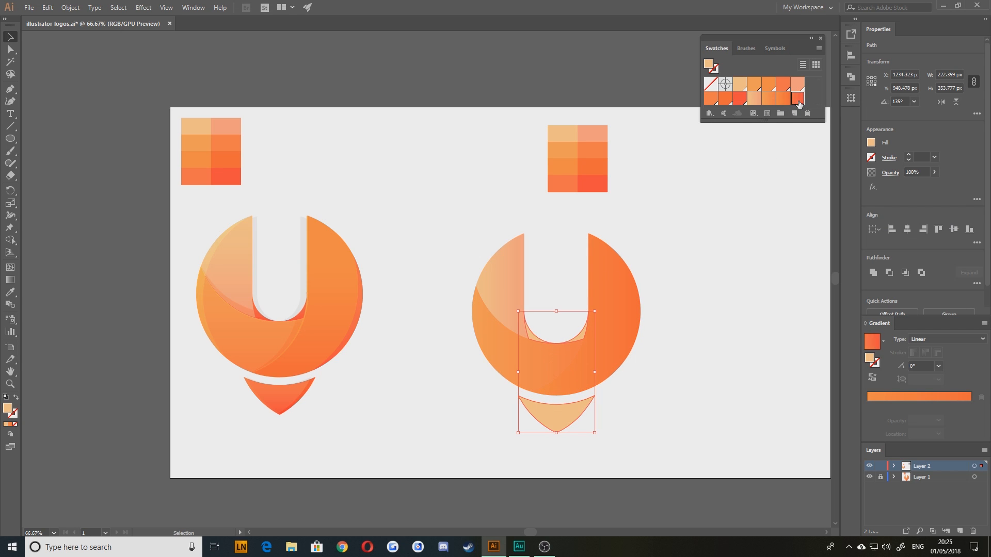
click(386, 427)
scroll(478, 419, up, 1)
drag(465, 430, 443, 436)
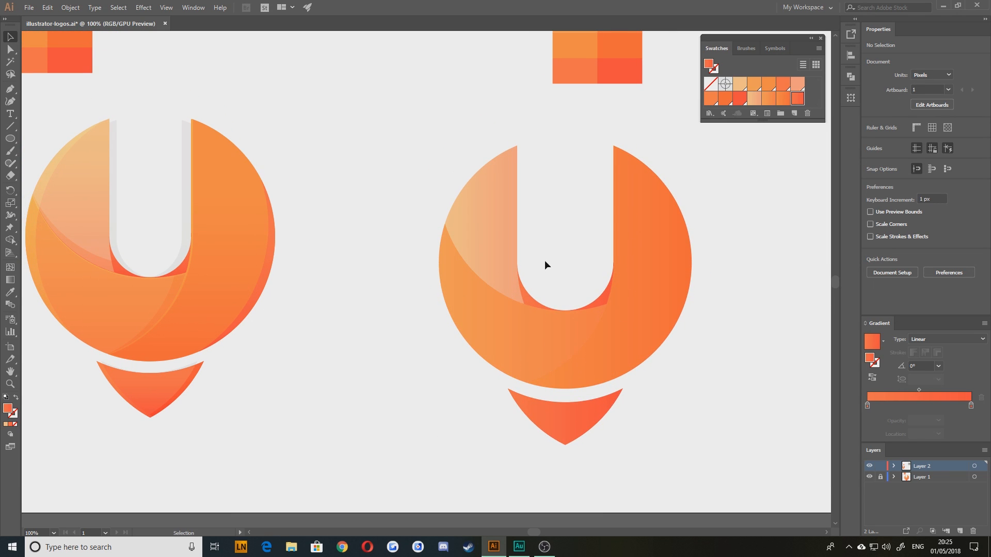
drag(462, 196, 456, 221)
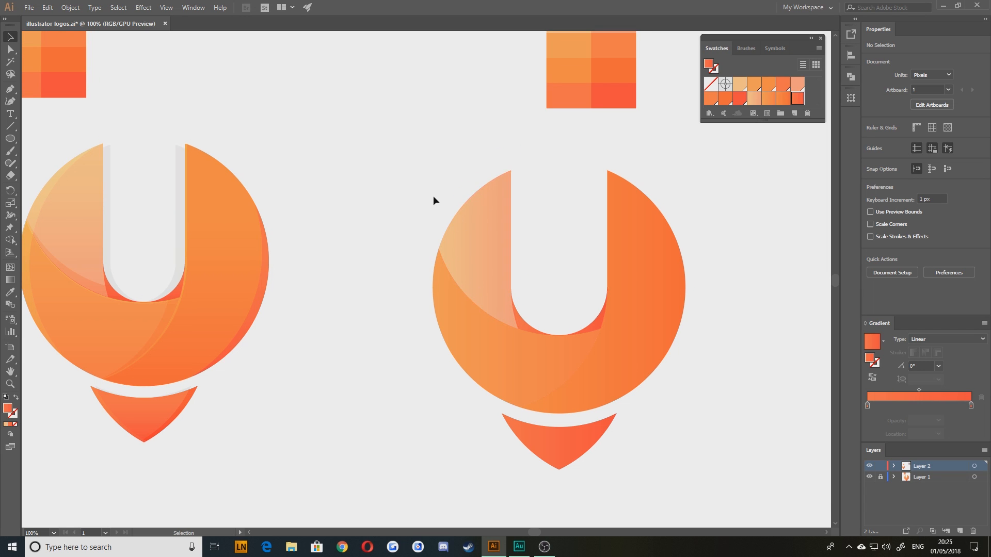
drag(420, 199, 390, 215)
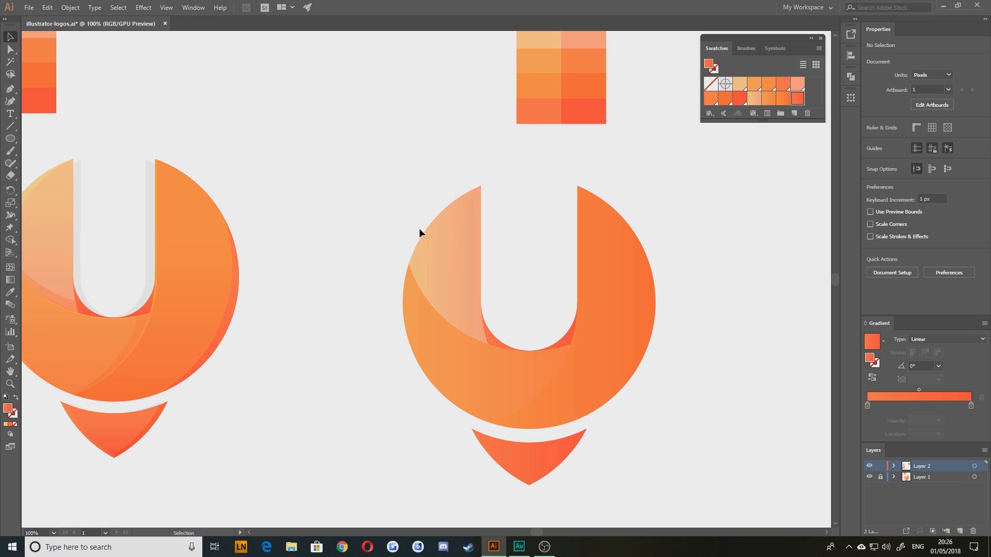
drag(369, 267, 386, 274)
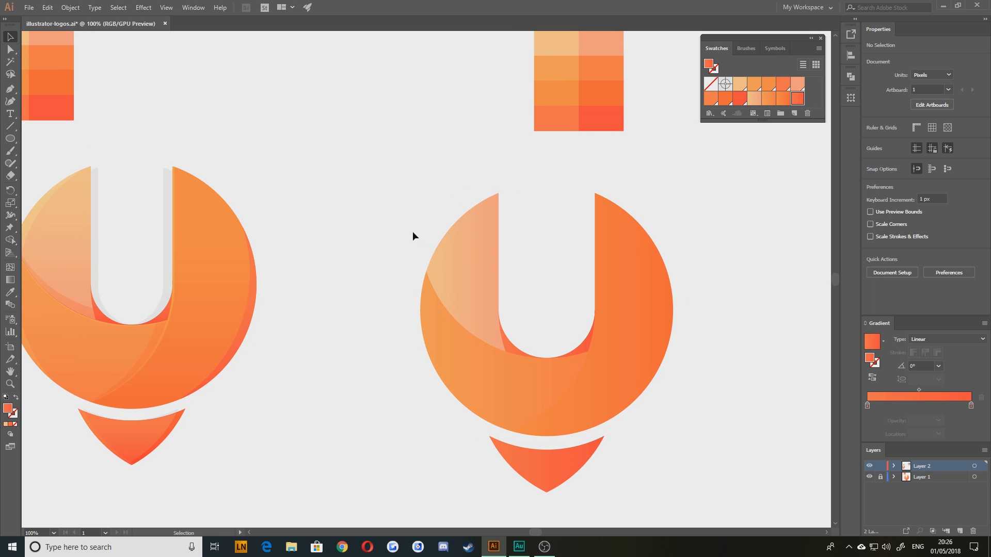
click(450, 252)
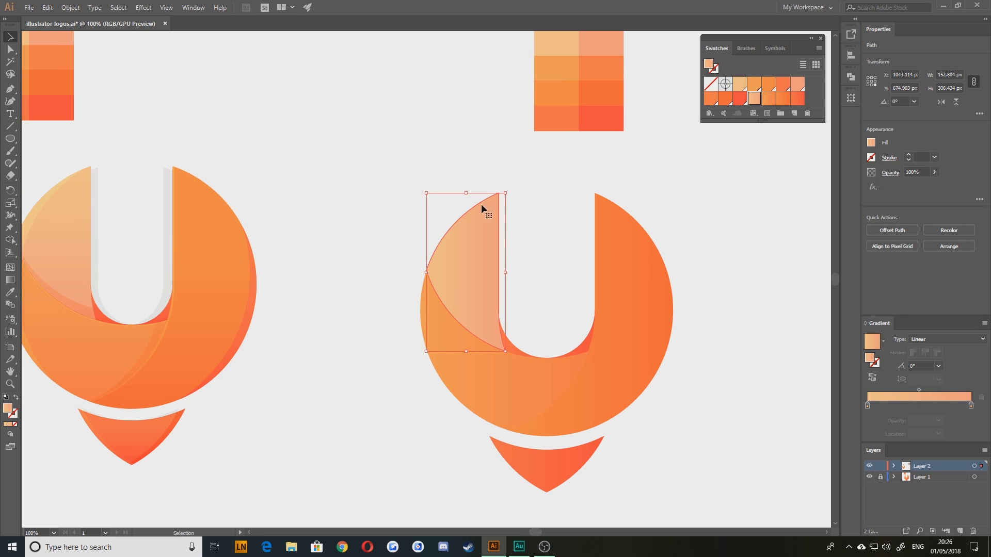
drag(418, 340, 455, 313)
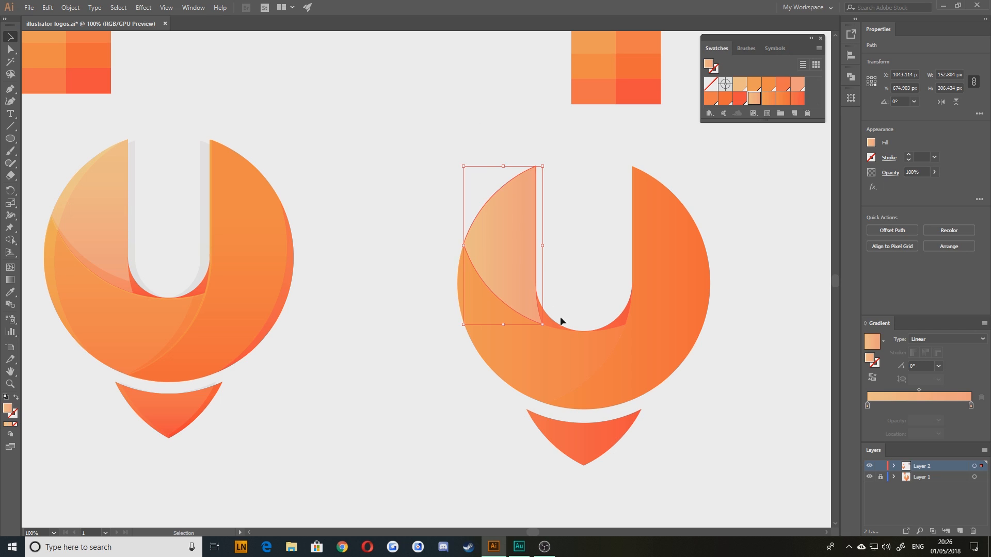
click(403, 82)
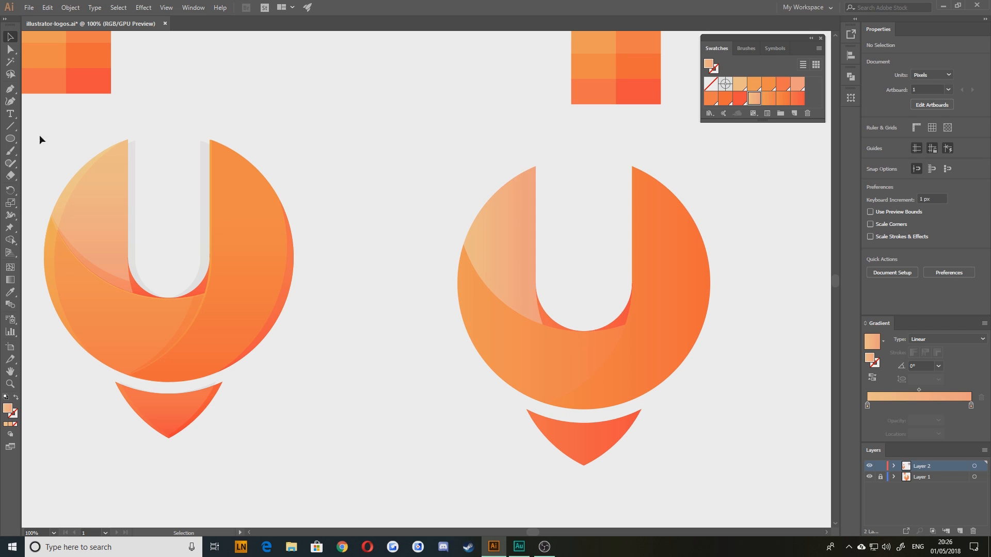
click(8, 92)
click(372, 55)
click(816, 284)
click(531, 500)
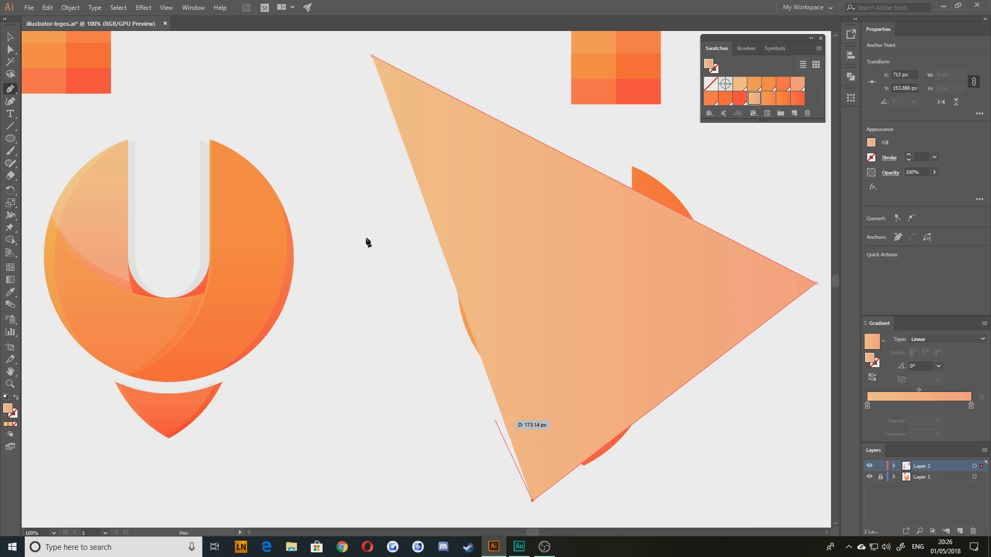
key(v)
click(361, 104)
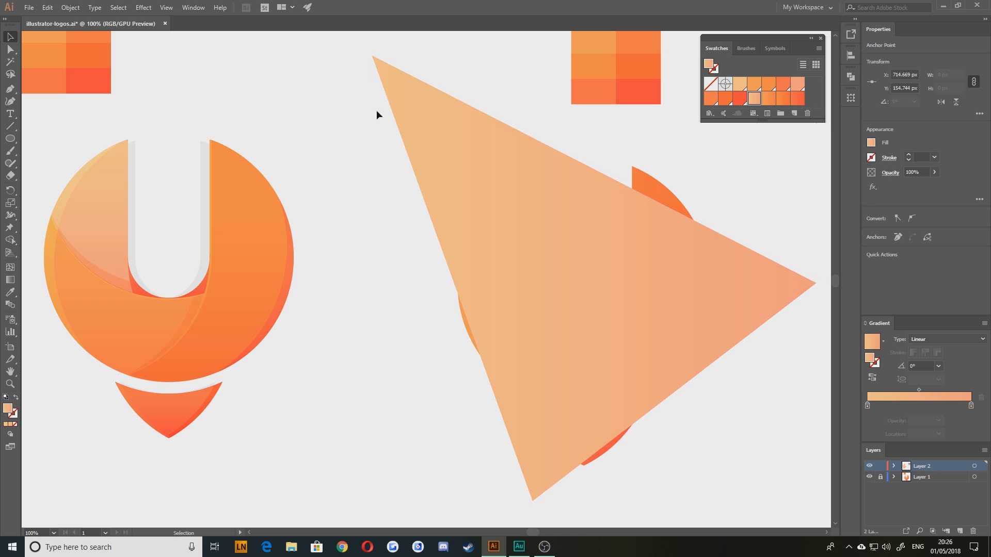
click(447, 157)
key(Delete)
- Redirect the gradient of the logo's upper-left piece with the Gradient tool to run straight down at -90°
click(487, 231)
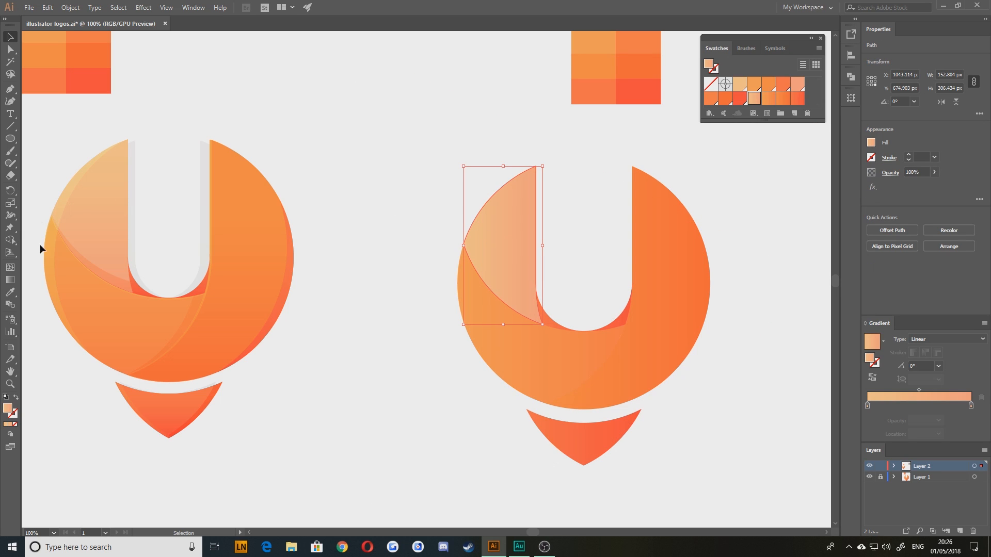
click(10, 280)
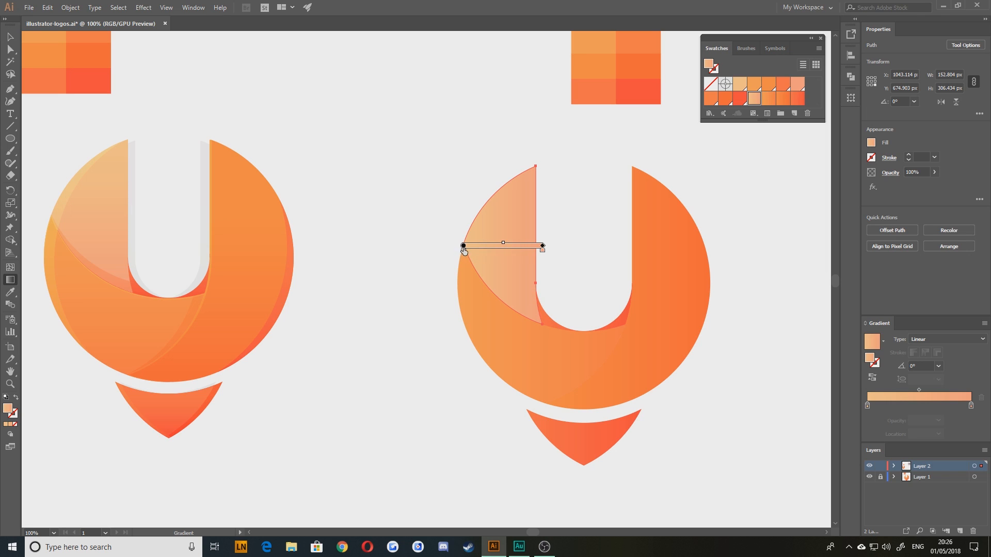
mouse_move(458, 249)
mouse_move(487, 253)
mouse_down()
mouse_move(498, 254)
mouse_move(486, 223)
mouse_move(524, 196)
mouse_move(501, 203)
mouse_move(502, 246)
mouse_up()
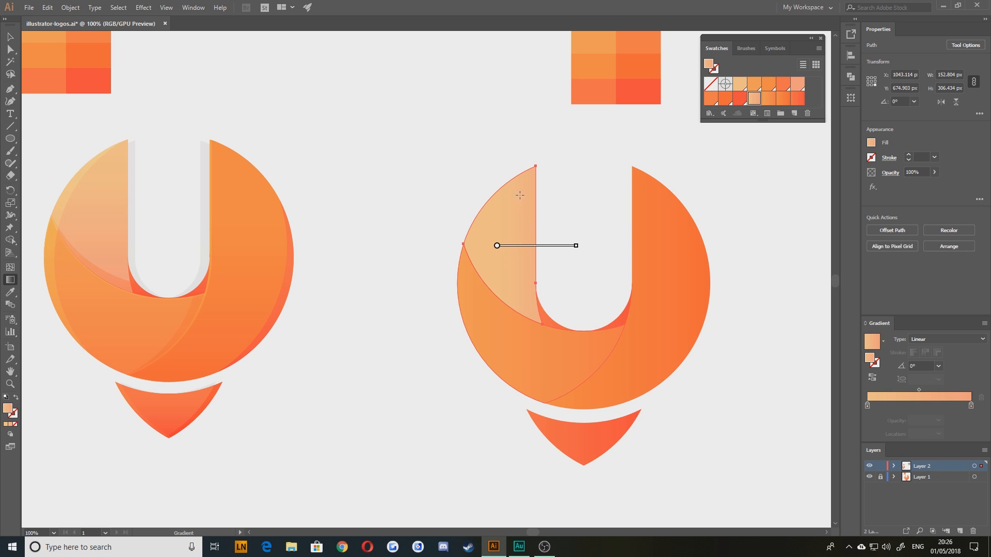
drag(527, 171, 527, 249)
drag(525, 302, 528, 315)
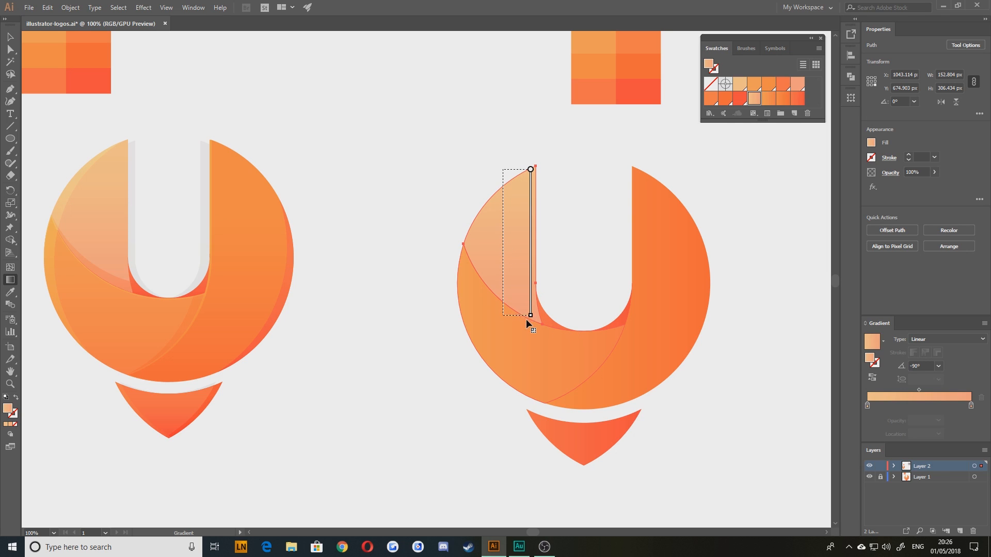
key(v)
- Redirect the lower-left piece's gradient with the Gradient tool so it runs vertically from light orange above to darker orange below
click(544, 350)
click(10, 280)
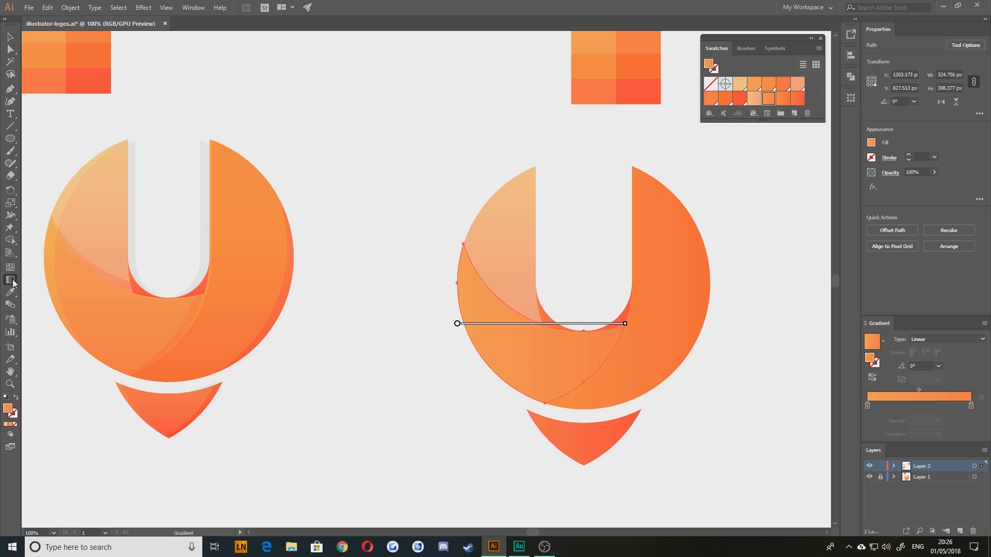
mouse_move(461, 266)
mouse_down()
mouse_move(575, 377)
mouse_move(631, 385)
mouse_move(610, 388)
mouse_up()
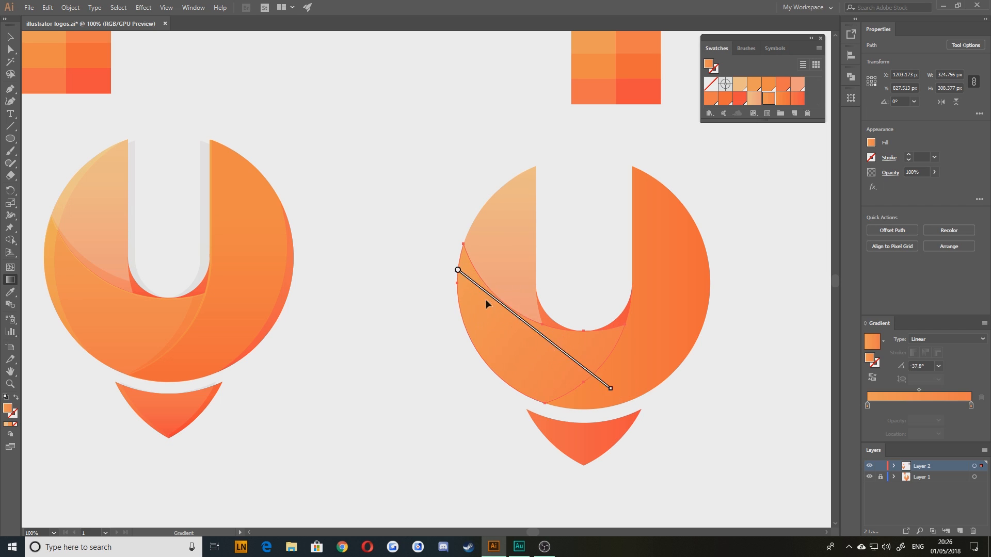
mouse_move(468, 277)
mouse_down()
mouse_move(562, 376)
mouse_move(613, 409)
mouse_move(605, 384)
mouse_up()
drag(541, 242, 543, 405)
drag(541, 303, 541, 380)
drag(541, 306, 540, 399)
key(v)
- Redirect the large right piece's gradient to run from top to bottom at -90°
click(669, 335)
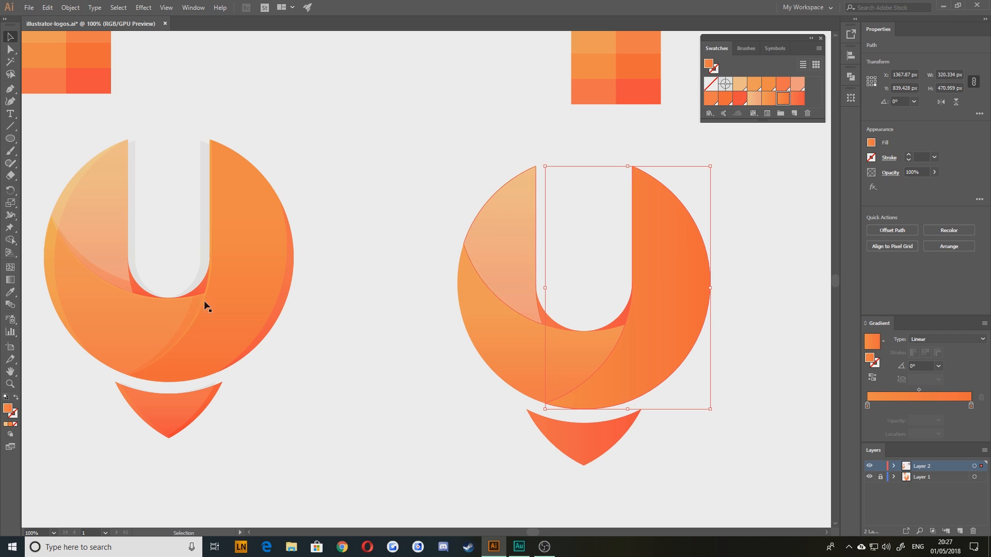
click(10, 280)
mouse_move(627, 170)
mouse_down()
mouse_move(650, 365)
mouse_move(640, 398)
mouse_up()
key(v)
click(451, 477)
scroll(516, 361, down, 2)
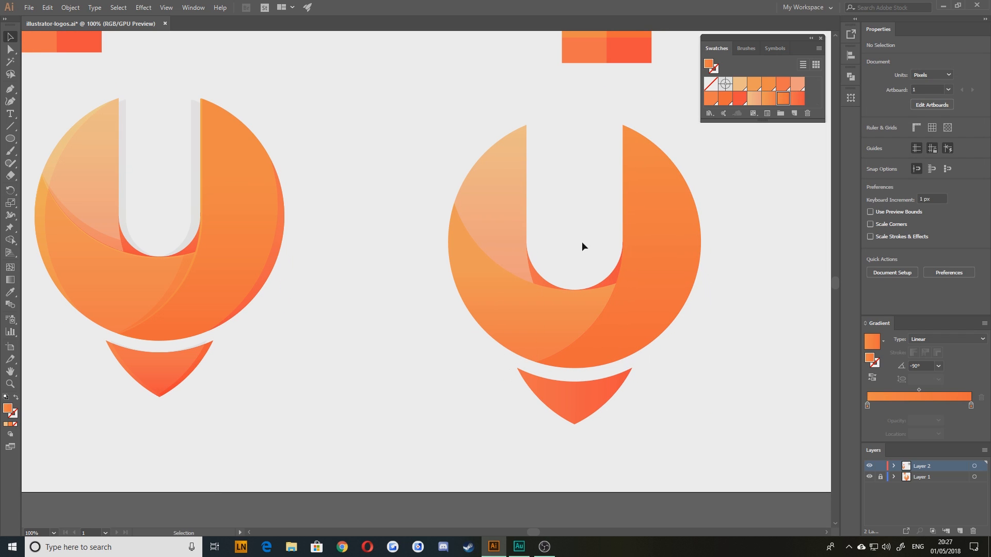
- Redirect the gradient of the crescent under the central opening to run straight down at -90°
click(538, 282)
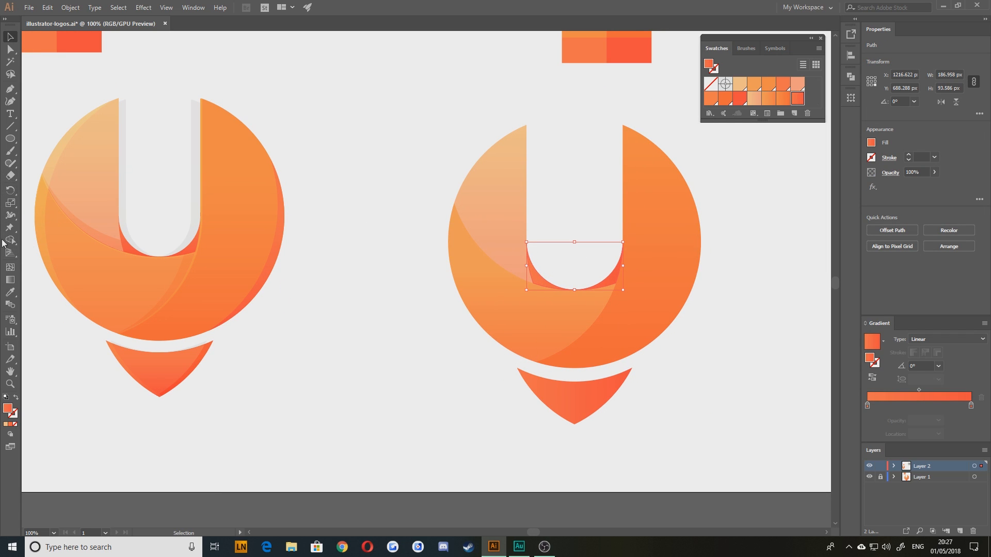
click(15, 282)
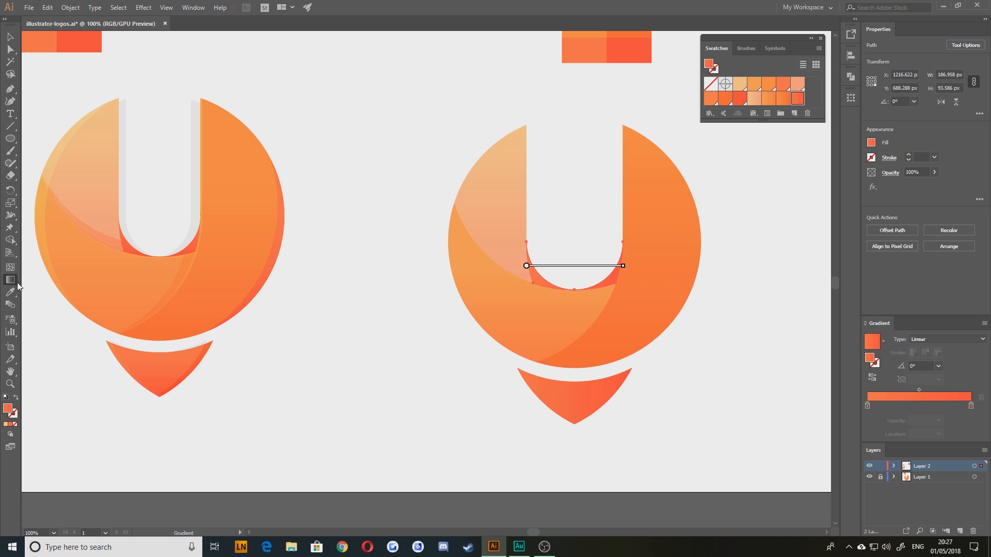
drag(571, 244, 574, 296)
drag(609, 261, 608, 285)
drag(557, 268, 560, 294)
key(v)
- Redirect the pointed bottom tip's gradient to run from its upper edge down to the point at -90°
click(538, 407)
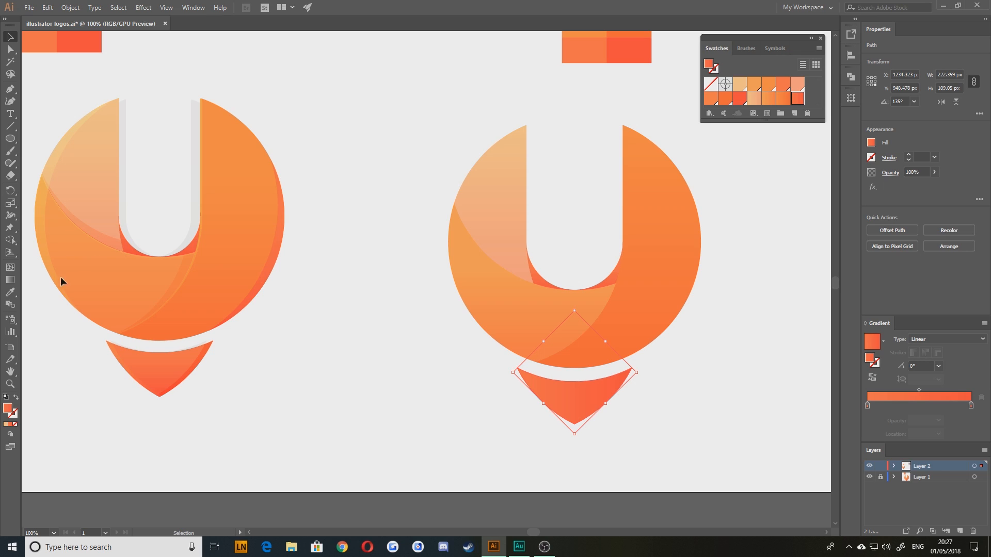
click(10, 279)
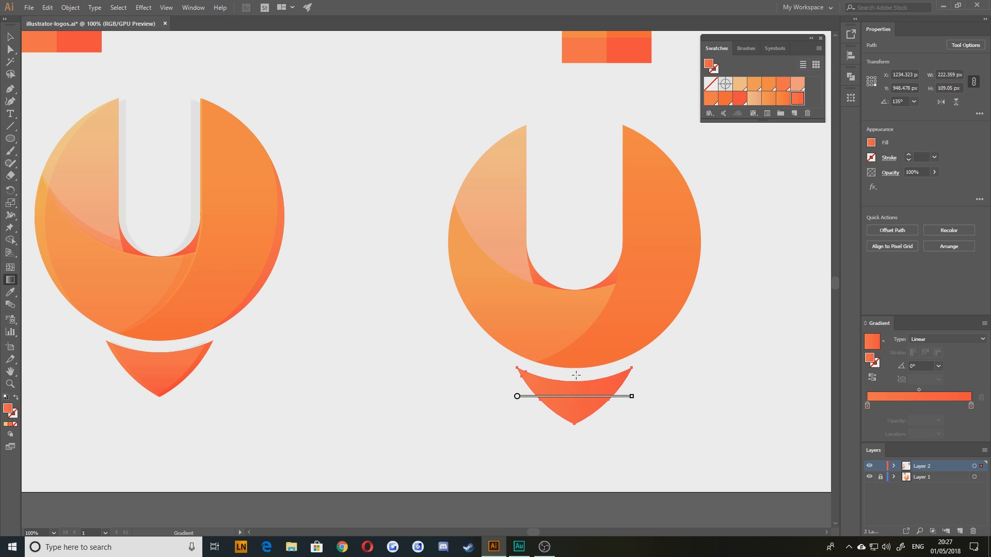
drag(575, 375, 574, 422)
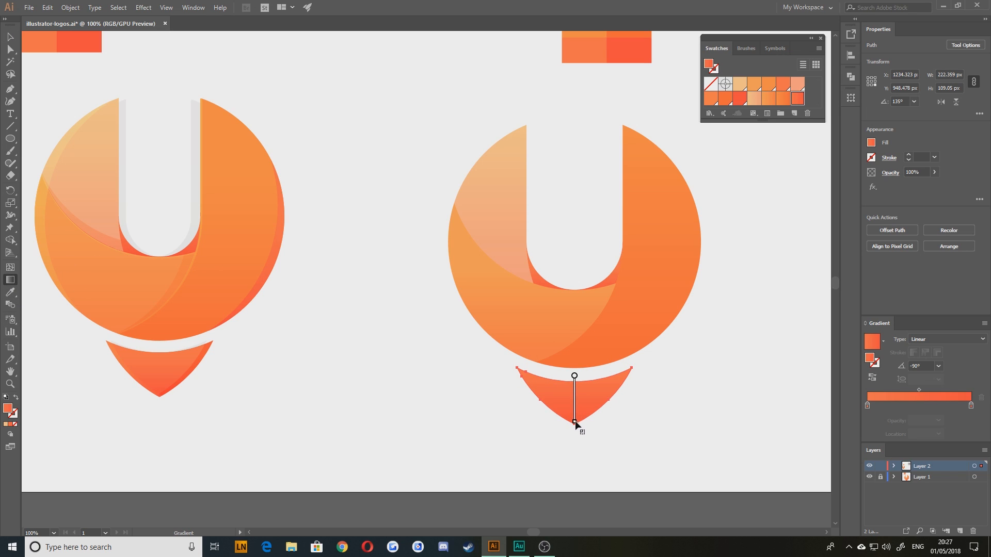
key(v)
- Compare the newly coloured logo with the finished reference logo, examining its edge highlights and shadows
click(541, 283)
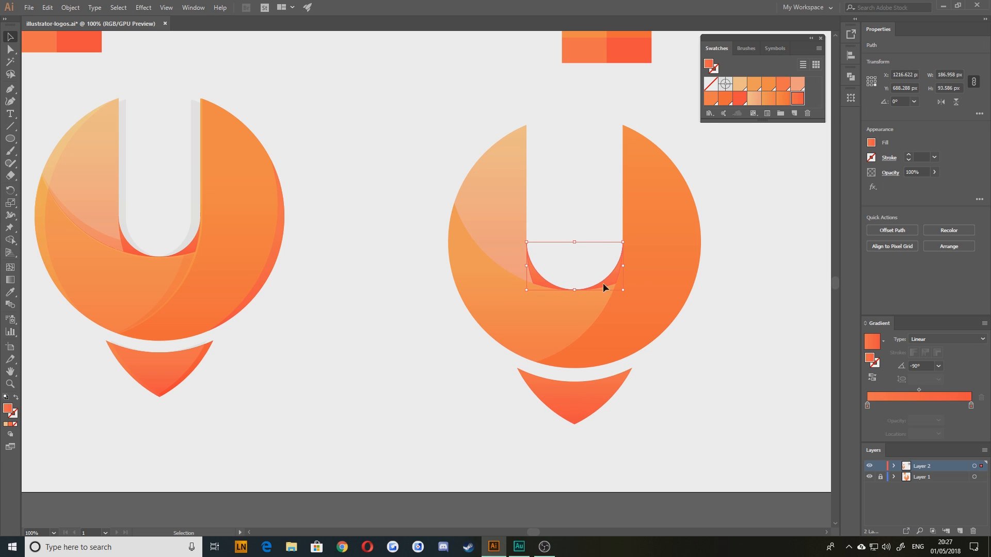
click(397, 318)
drag(384, 404, 415, 433)
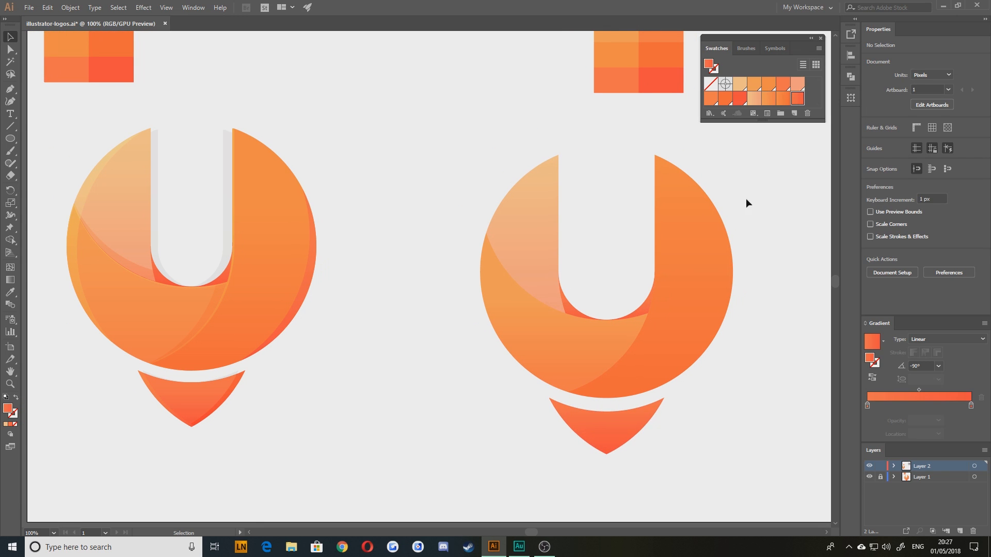
mouse_move(723, 391)
mouse_down()
mouse_move(714, 396)
mouse_move(725, 408)
mouse_up()
drag(484, 365, 512, 348)
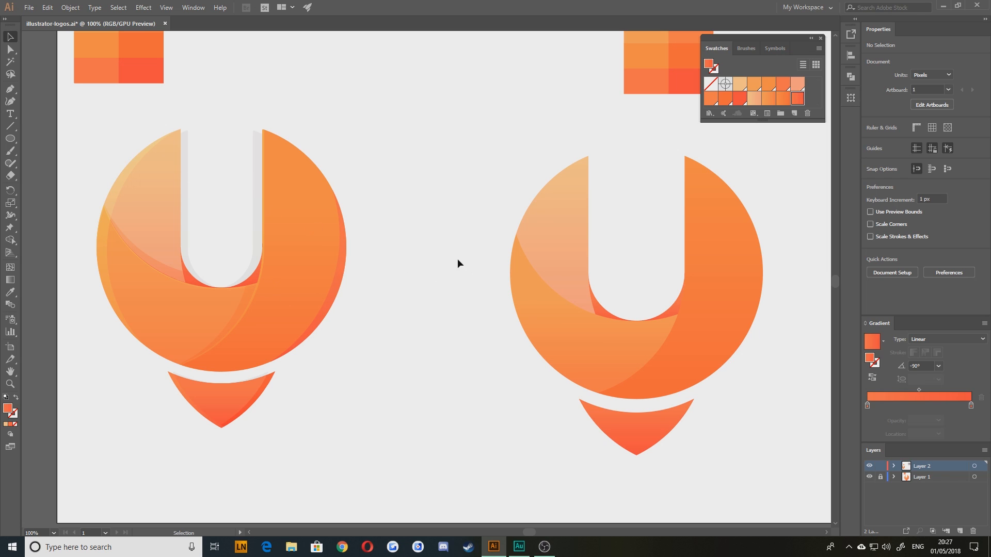
drag(463, 264, 435, 286)
drag(670, 300, 134, 279)
drag(535, 360, 486, 459)
drag(551, 100, 251, 314)
drag(246, 239, 178, 163)
click(182, 110)
drag(195, 287, 506, 250)
drag(352, 322, 587, 216)
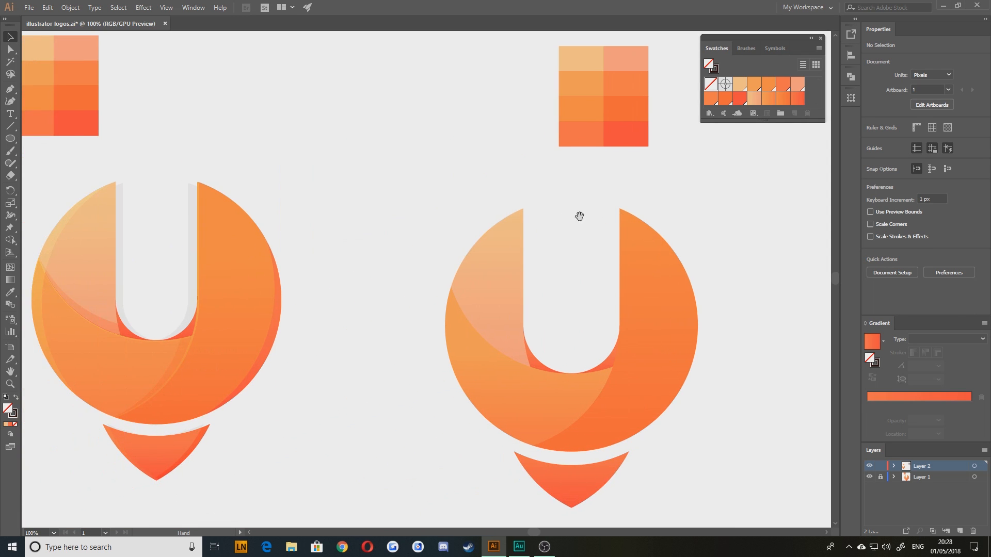
scroll(493, 252, down, 1)
drag(440, 319, 406, 293)
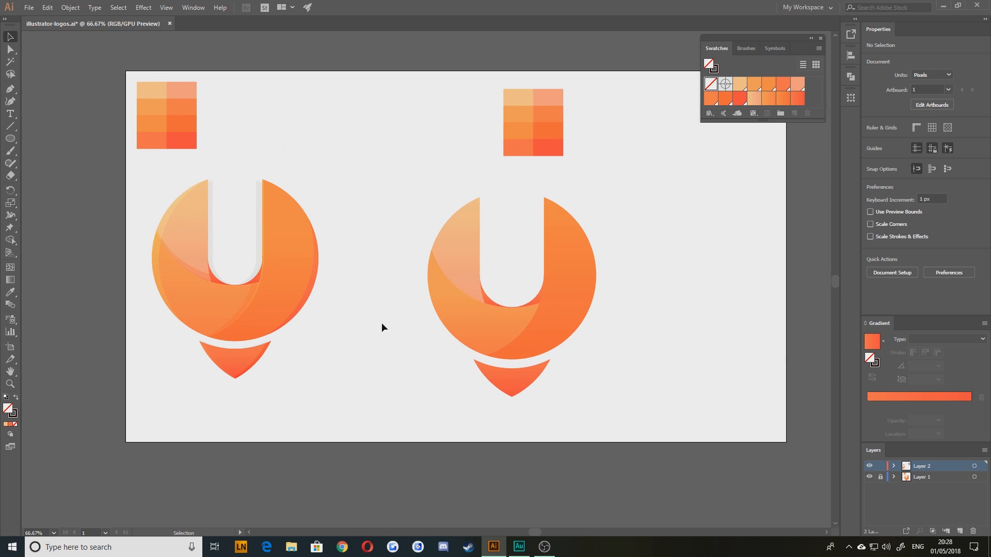